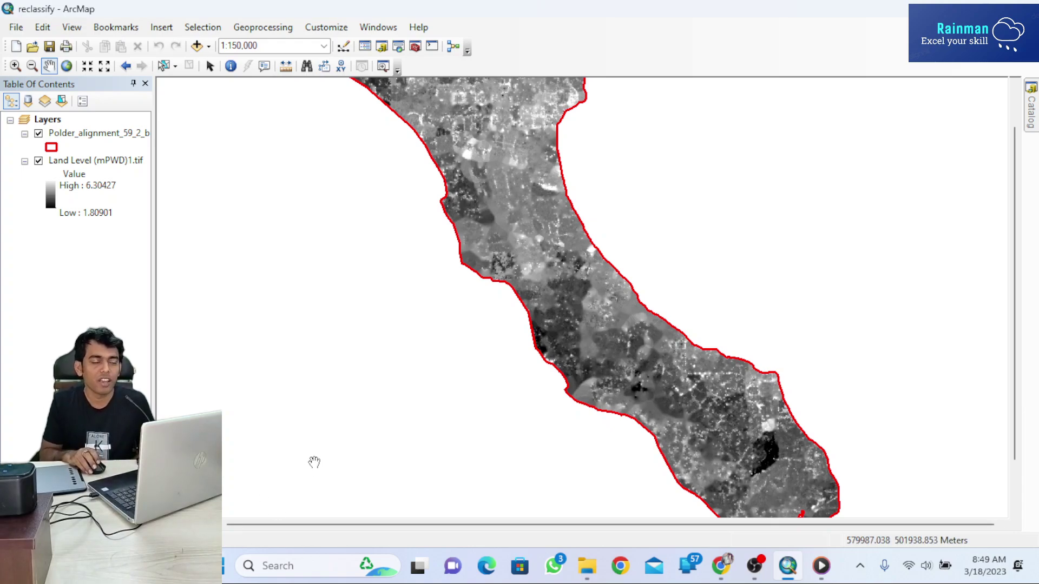
- Inspect the Land Level layer's options, leaving them unchanged, and pan the map toward the lower left
scroll(314, 462, up, 2)
scroll(315, 462, down, 1)
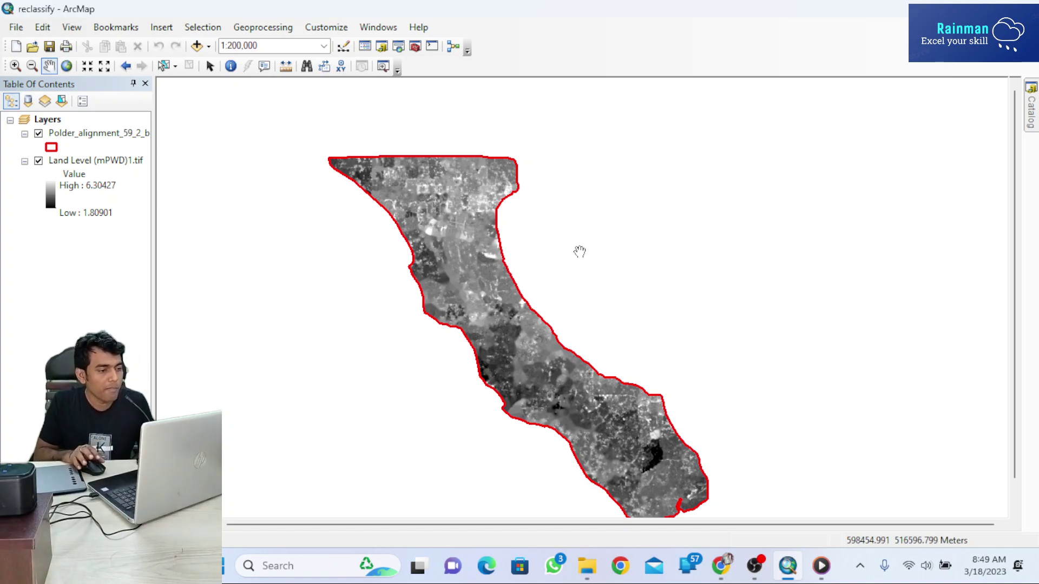
scroll(601, 277, up, 2)
scroll(639, 266, down, 2)
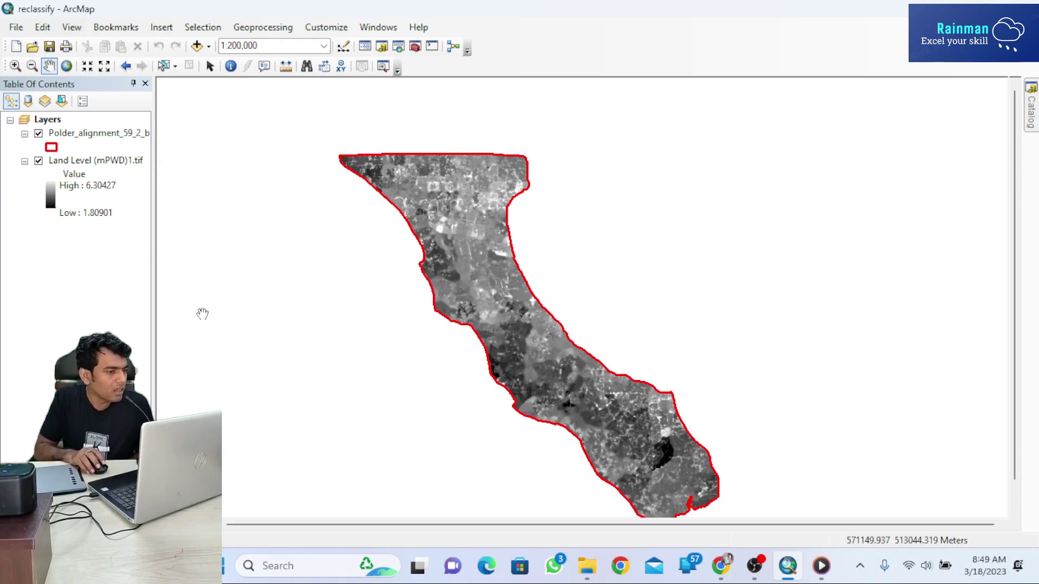
scroll(195, 323, down, 1)
scroll(317, 269, up, 1)
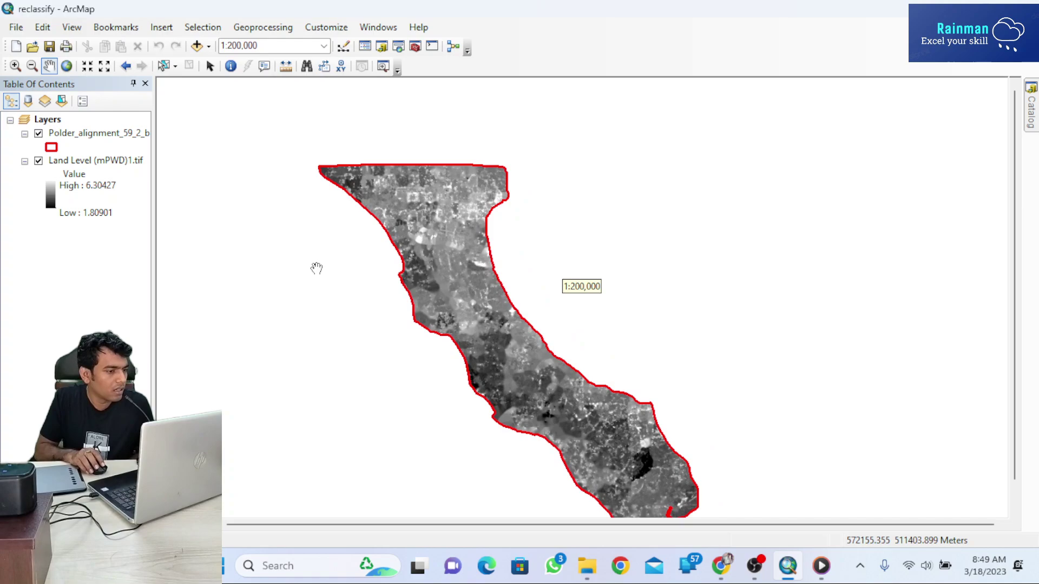
click(78, 161)
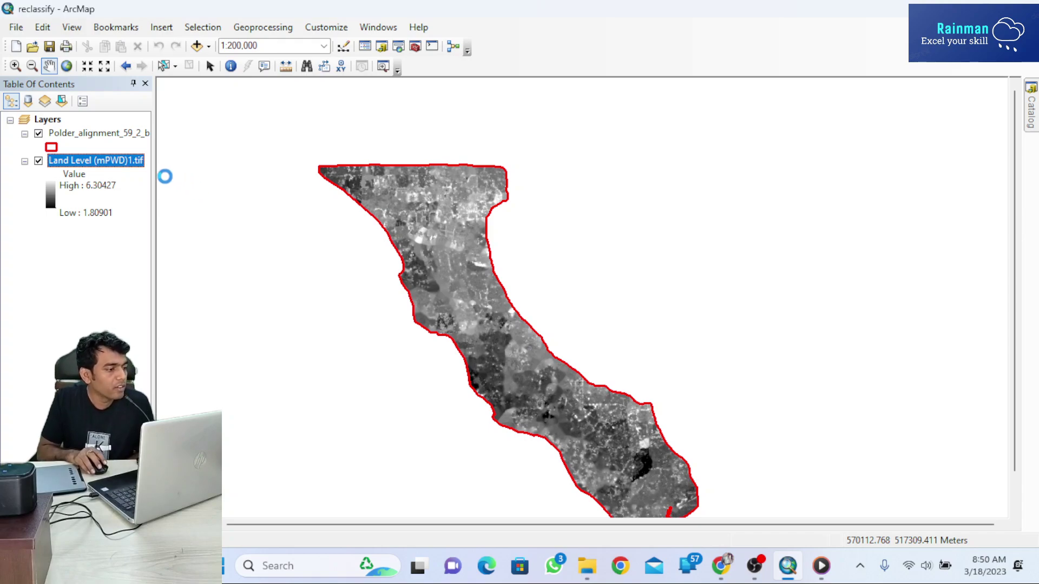
right_click(82, 162)
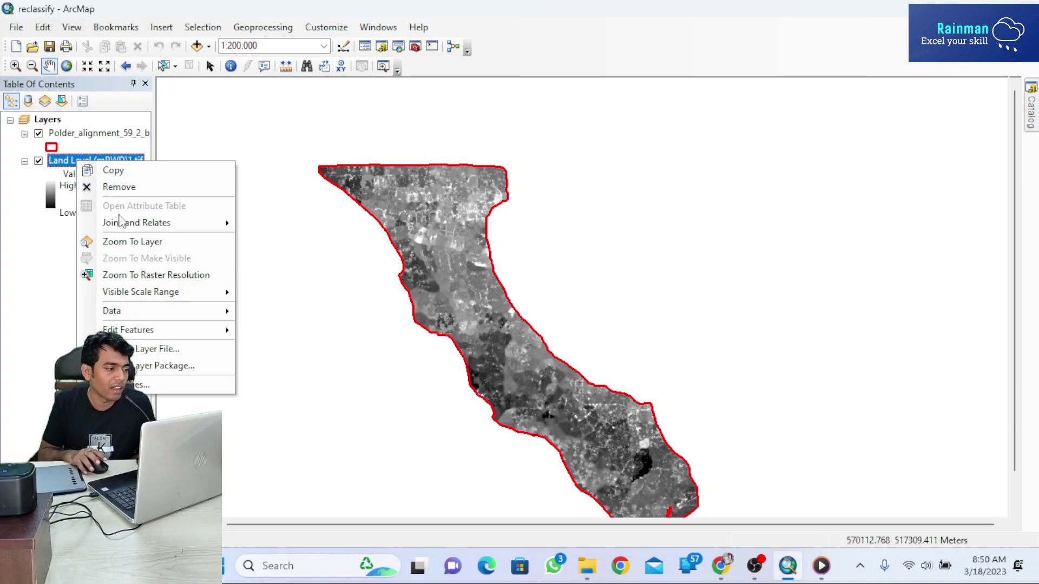
click(30, 361)
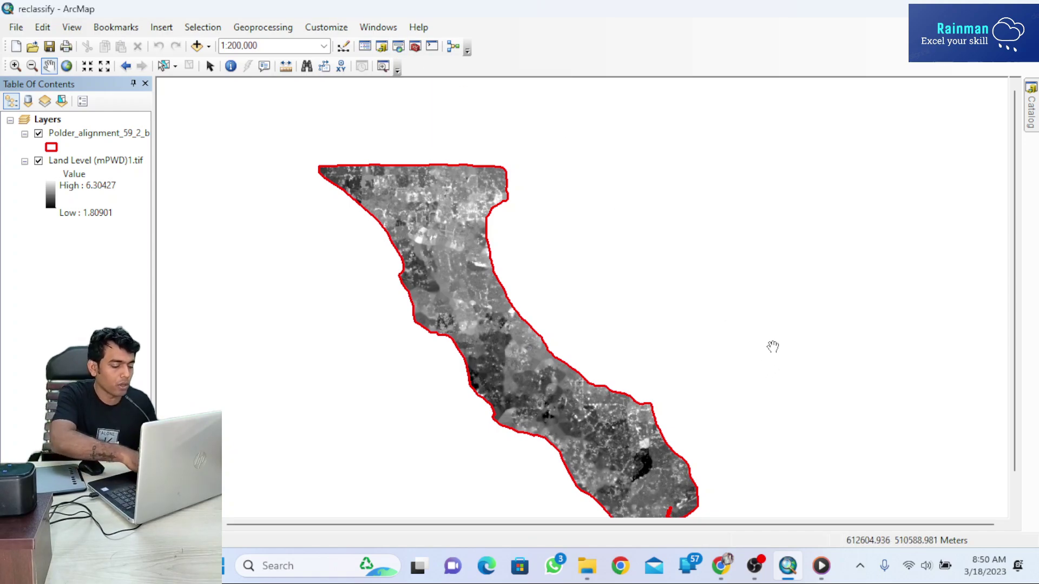
drag(605, 317, 478, 377)
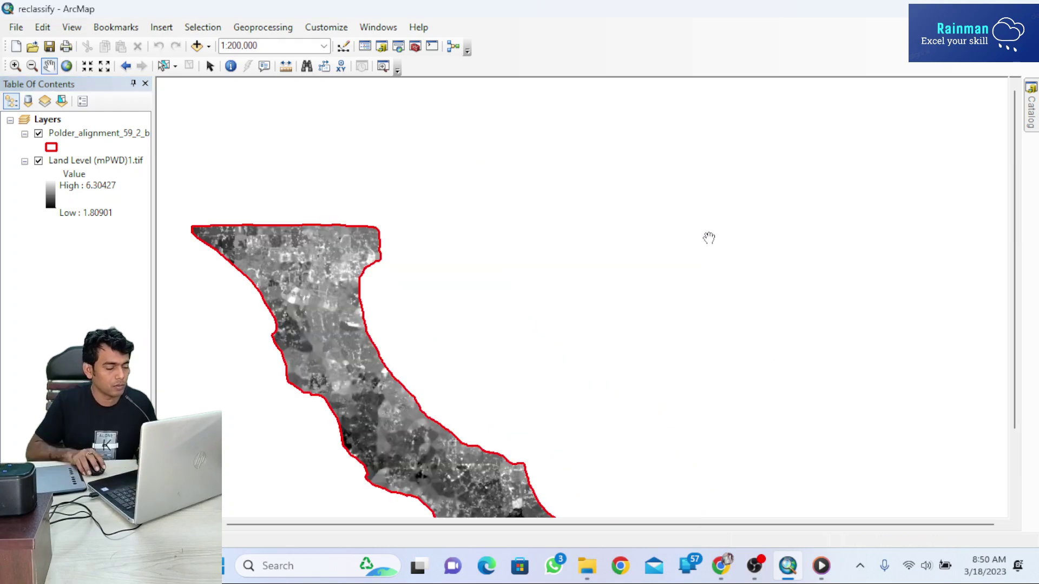
- Search for 'reclassify' and launch Reclassify (Spatial Analyst) from the 13 results
click(398, 47)
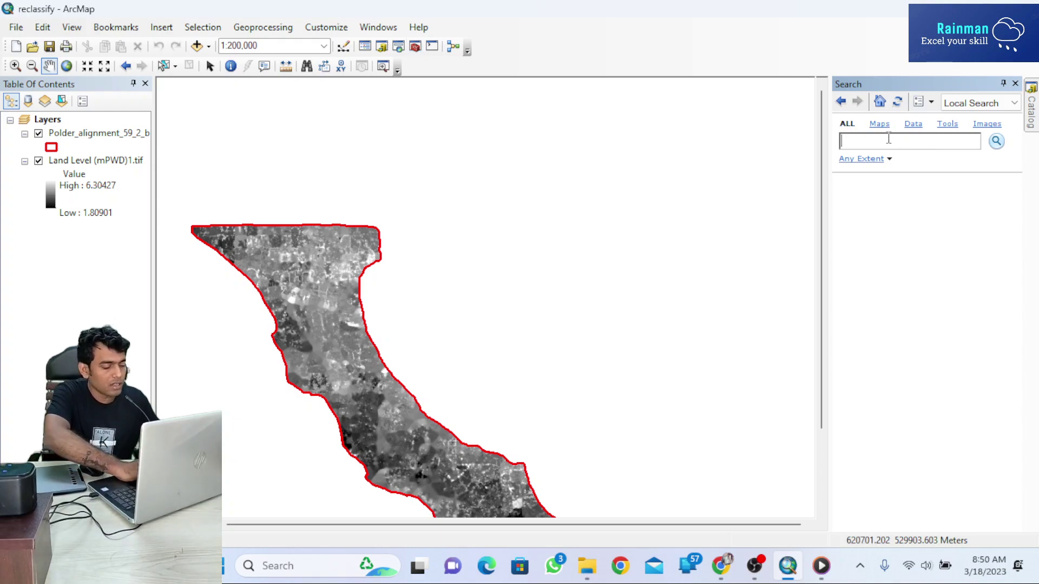
text(reclassify)
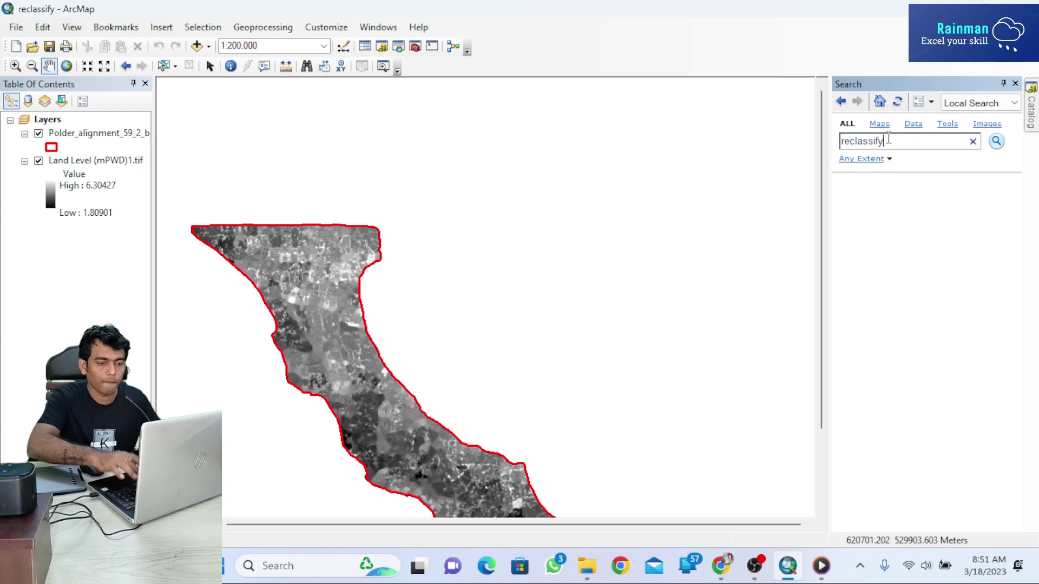
key(Return)
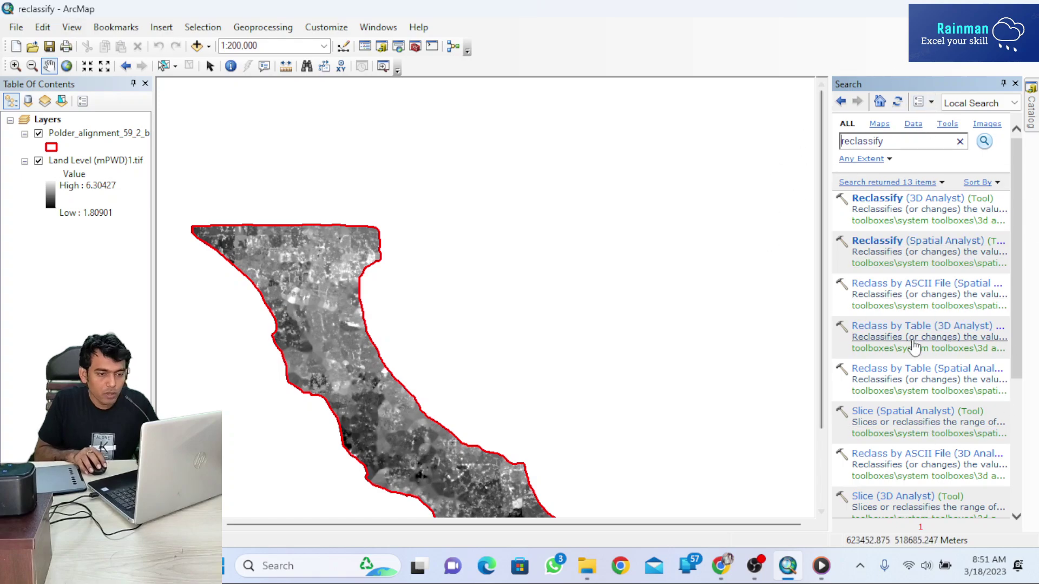
click(901, 243)
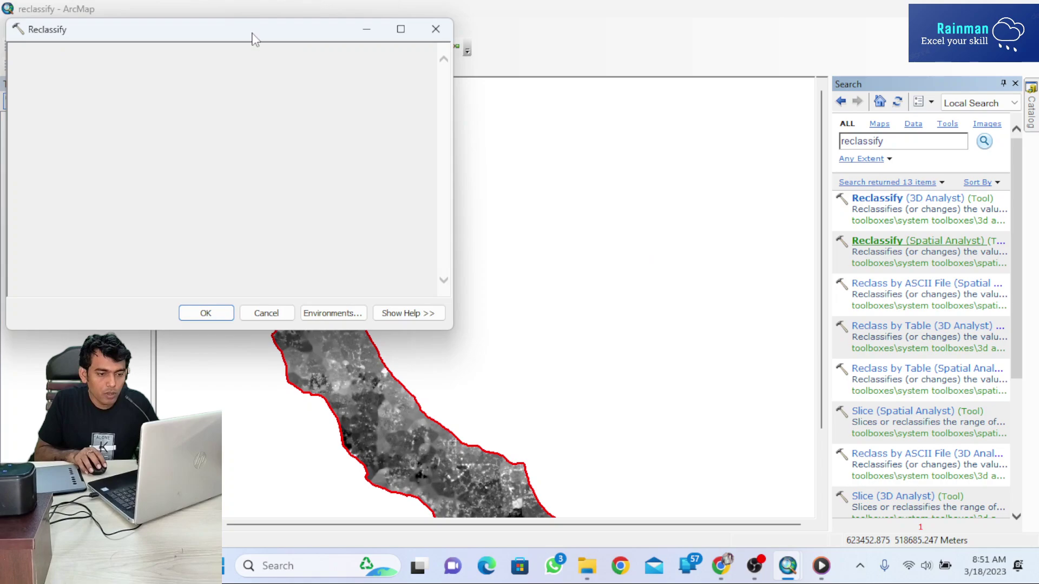
- Set Land Level (mPWD)1.tif as the Reclassify input raster and review its default classes and Reclass_tif1 output
drag(249, 36, 484, 67)
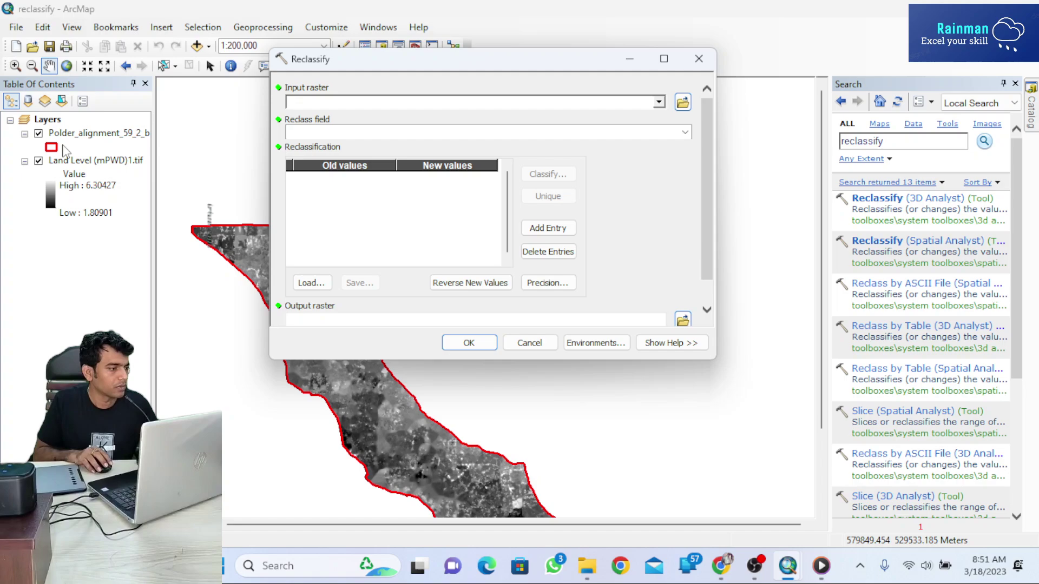
click(81, 160)
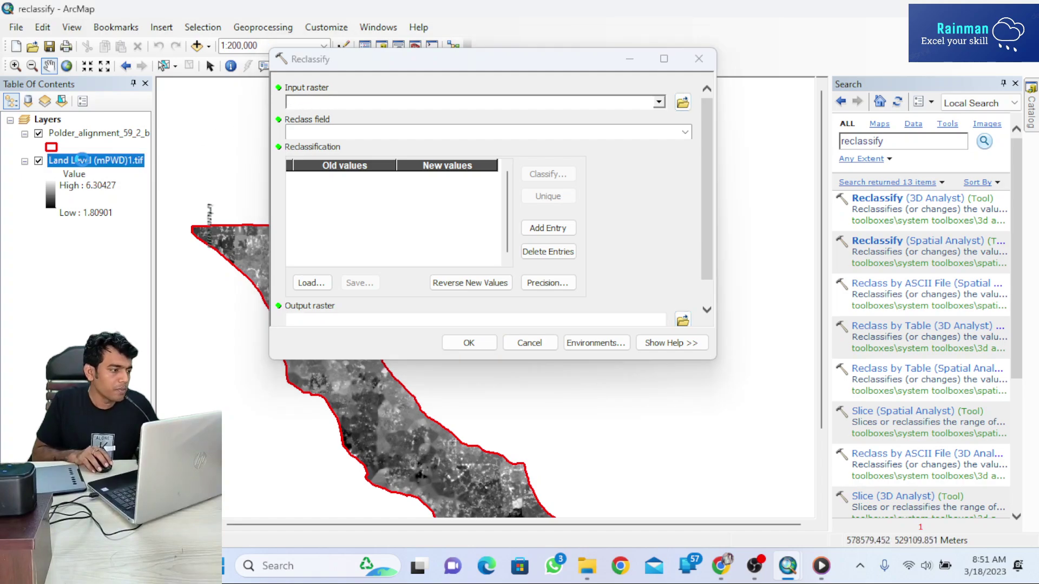
drag(81, 160, 417, 103)
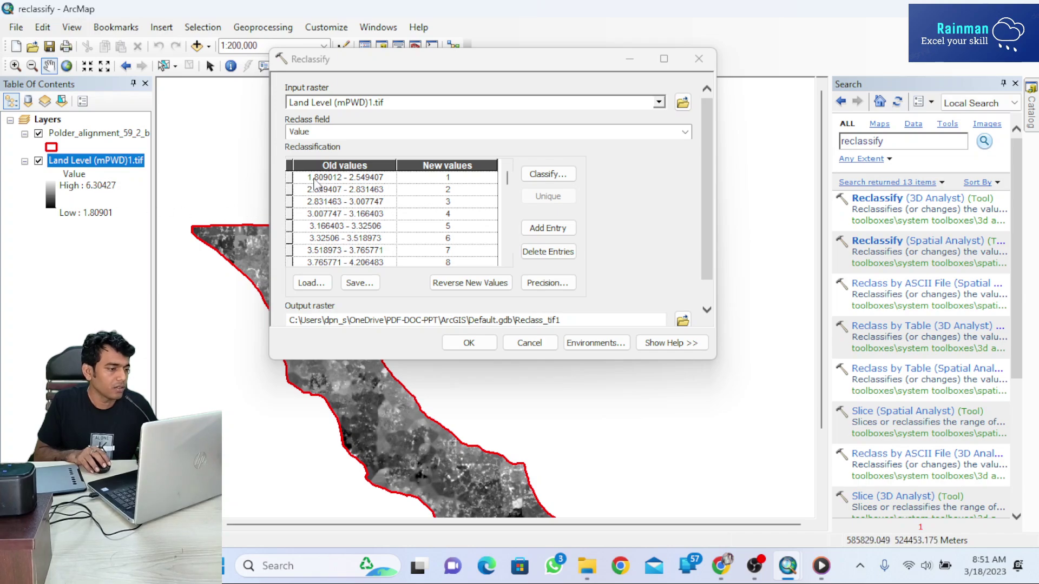
scroll(494, 187, down, 1)
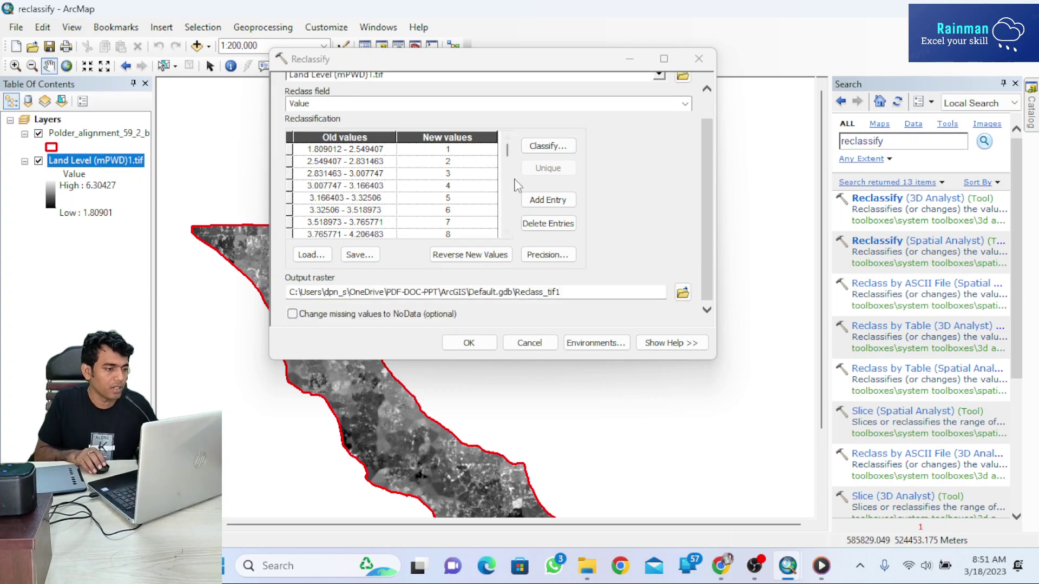
drag(509, 156, 508, 245)
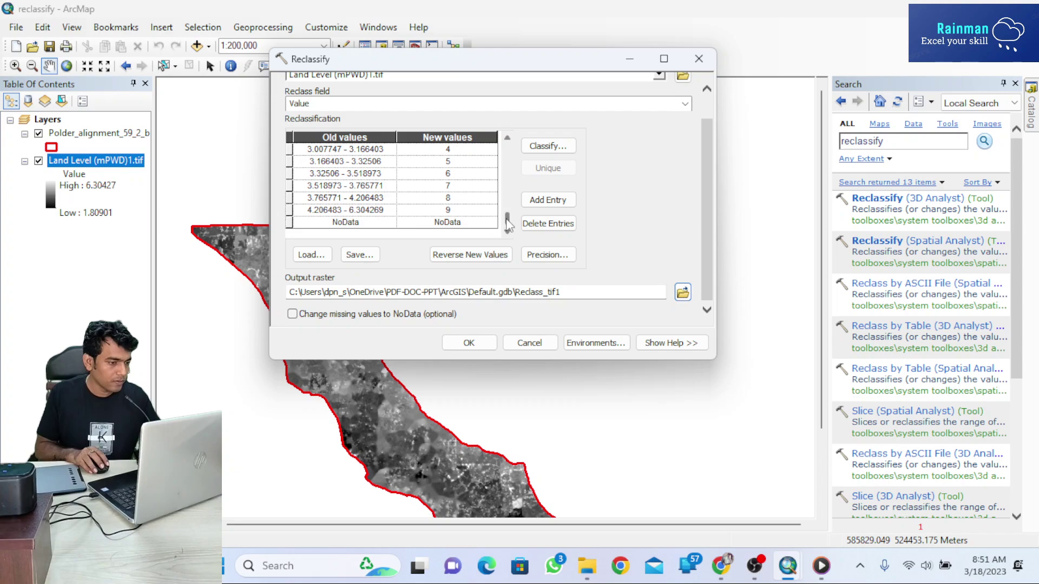
drag(509, 224, 515, 141)
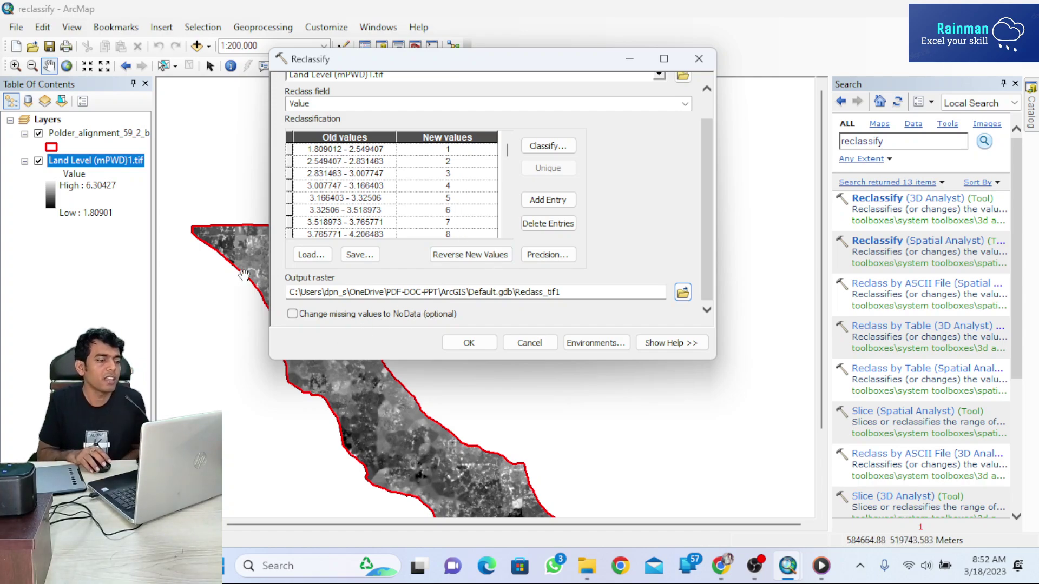
scroll(514, 199, up, 1)
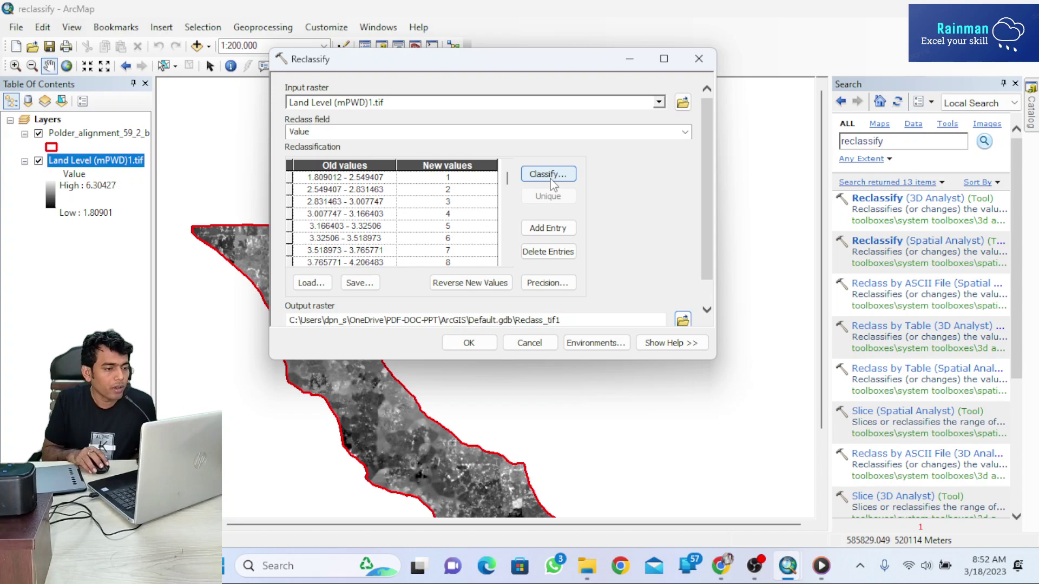
- Open the value classification, dismiss the unique-values error, and switch the method to Manual
click(556, 178)
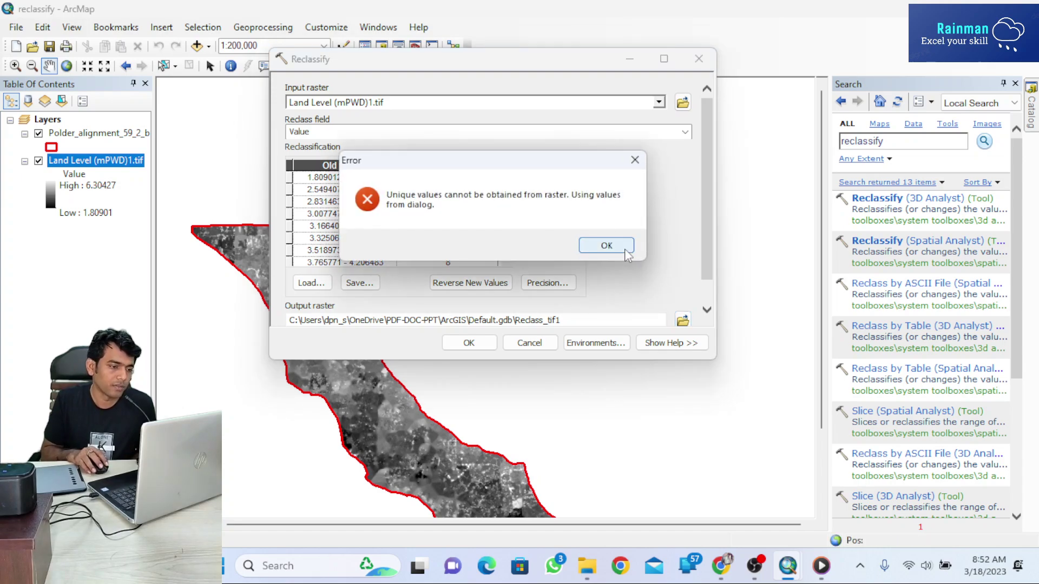
click(599, 243)
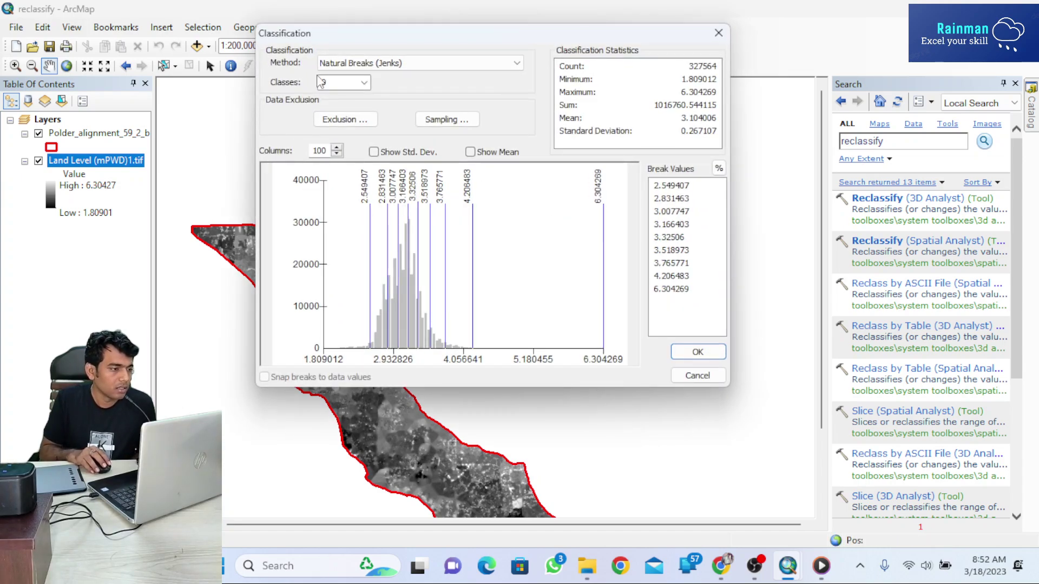
click(351, 64)
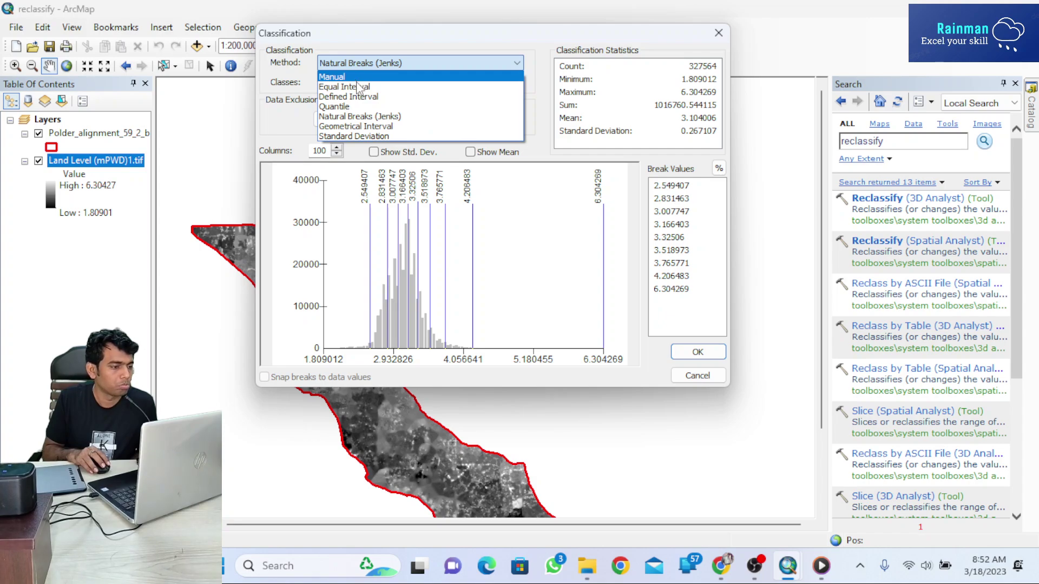
click(352, 78)
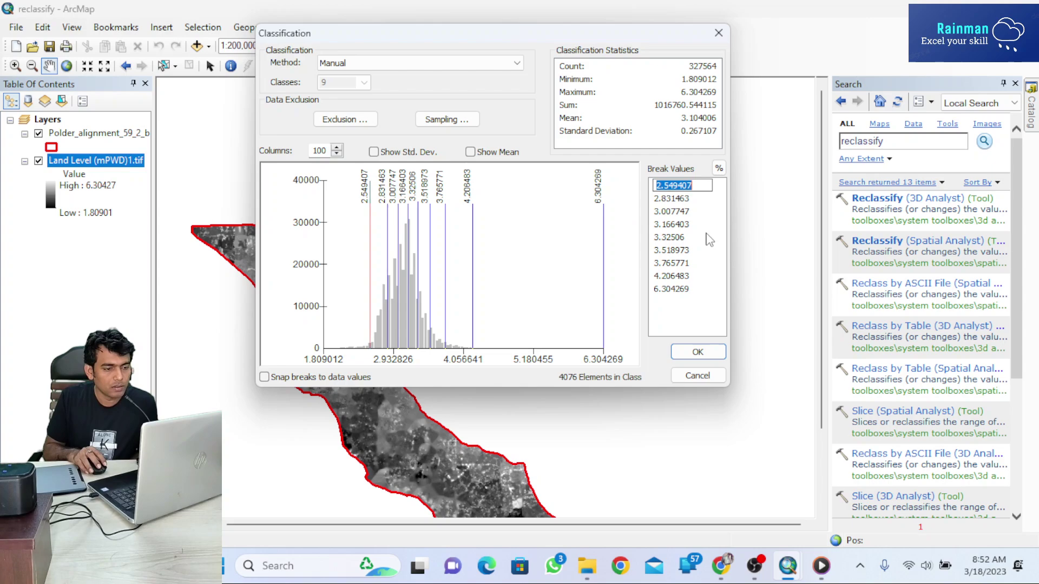
- Enter the first four manual breaks: 2.5, 2.75, 3 and 3.25
text(2.5)
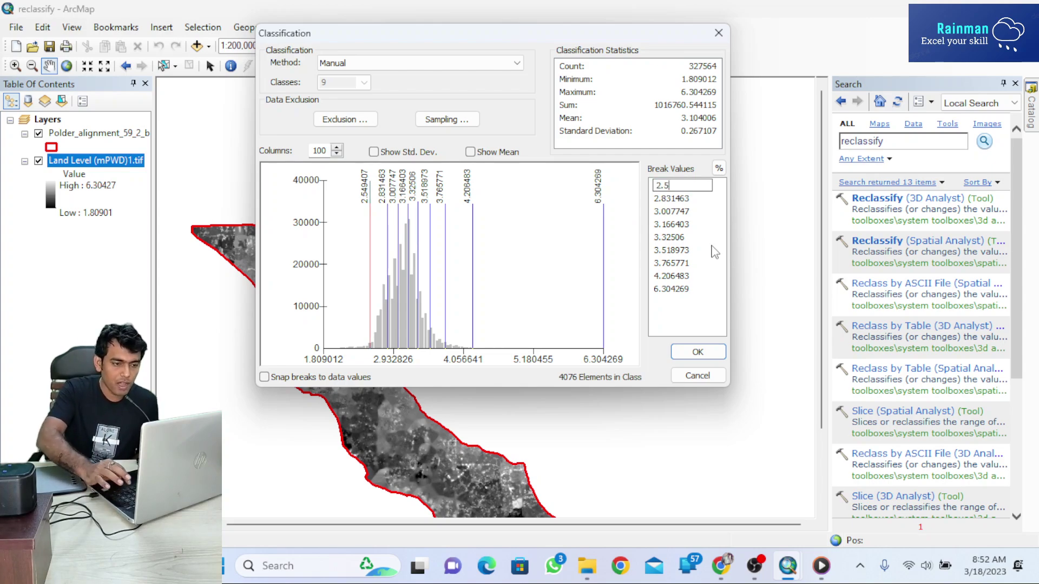
click(683, 198)
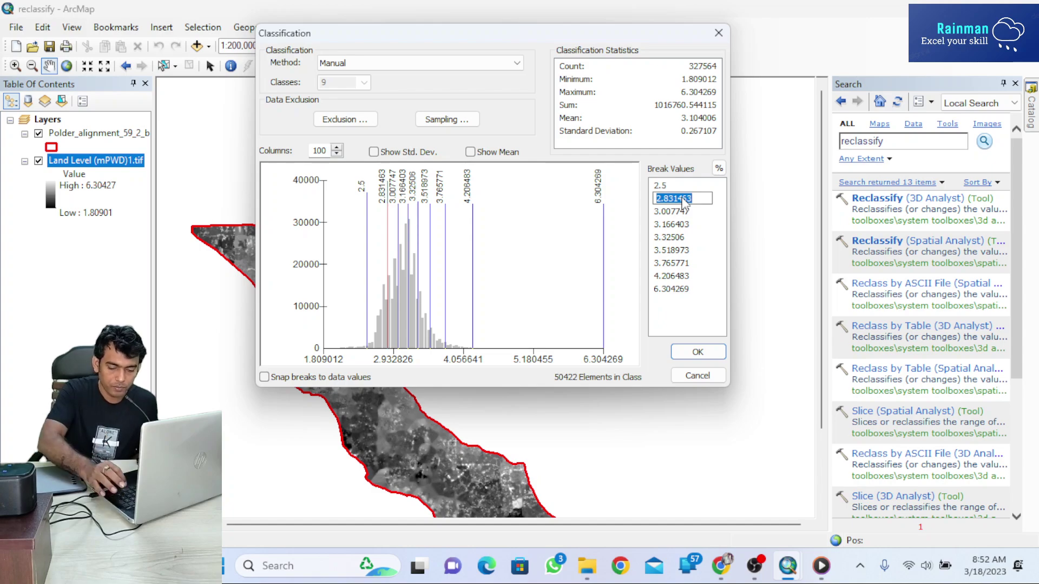
text(2.)
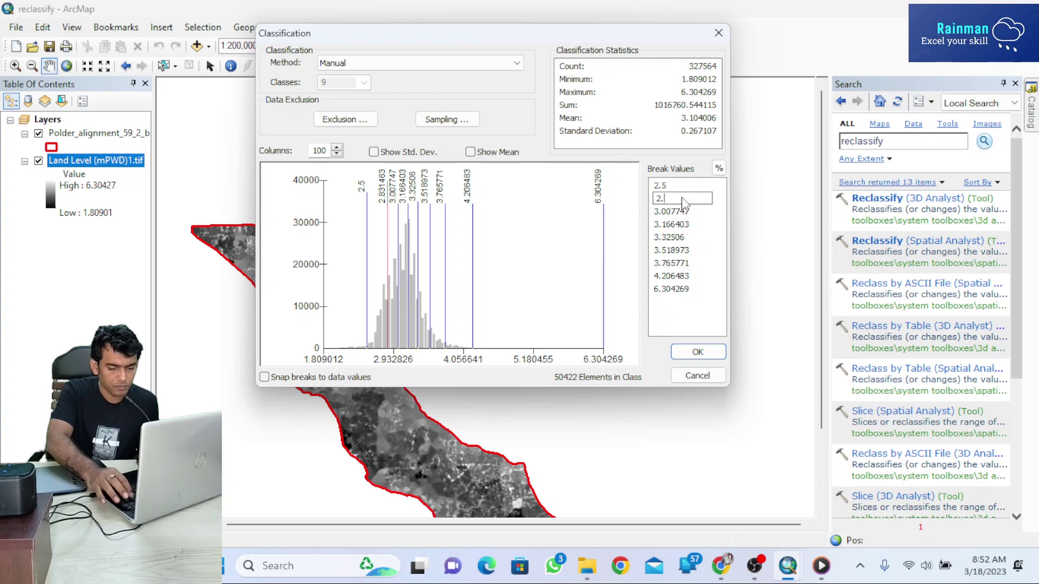
text(75)
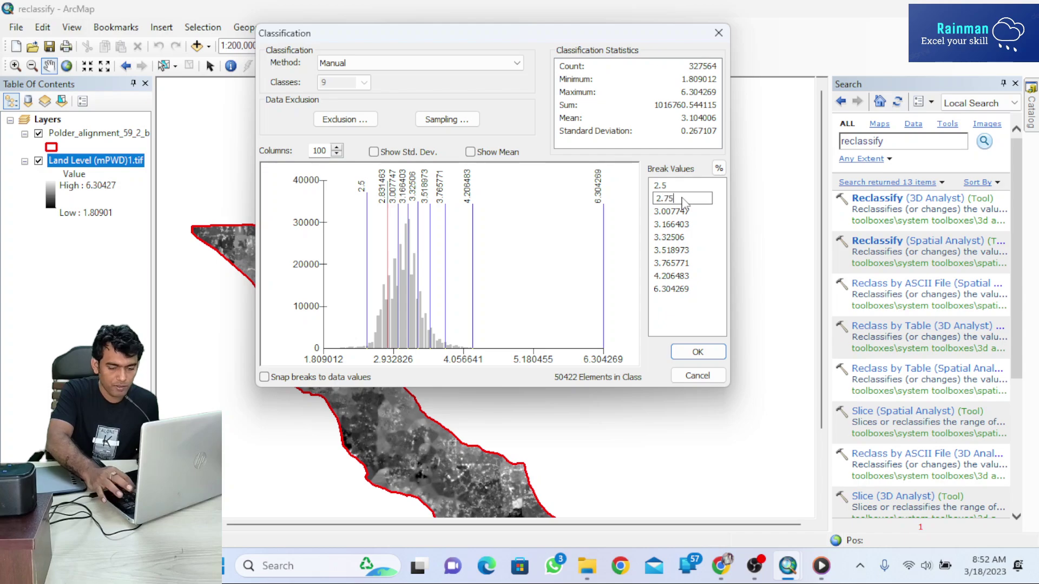
key(Return)
double_click(677, 212)
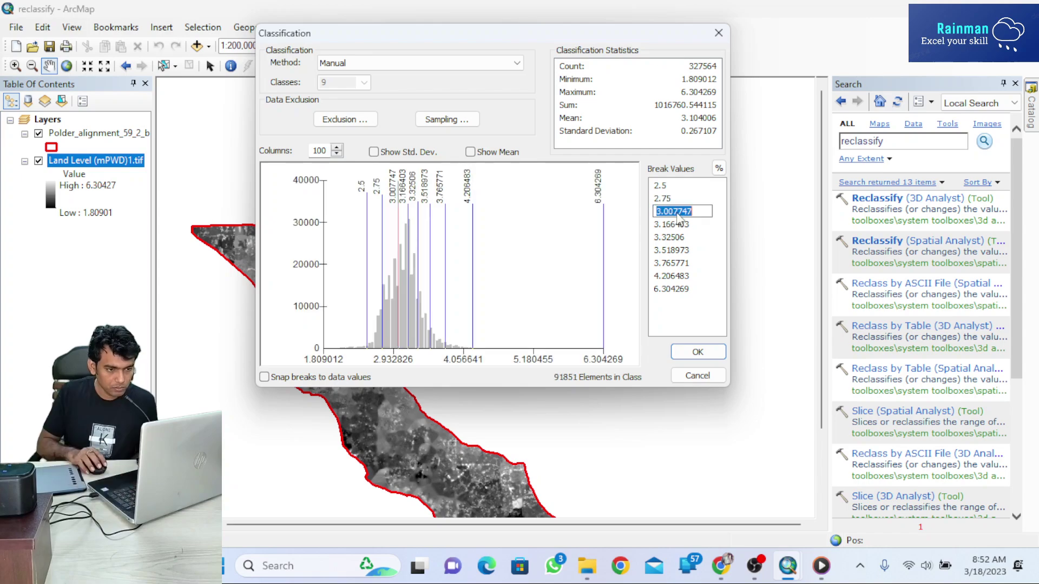
text(3)
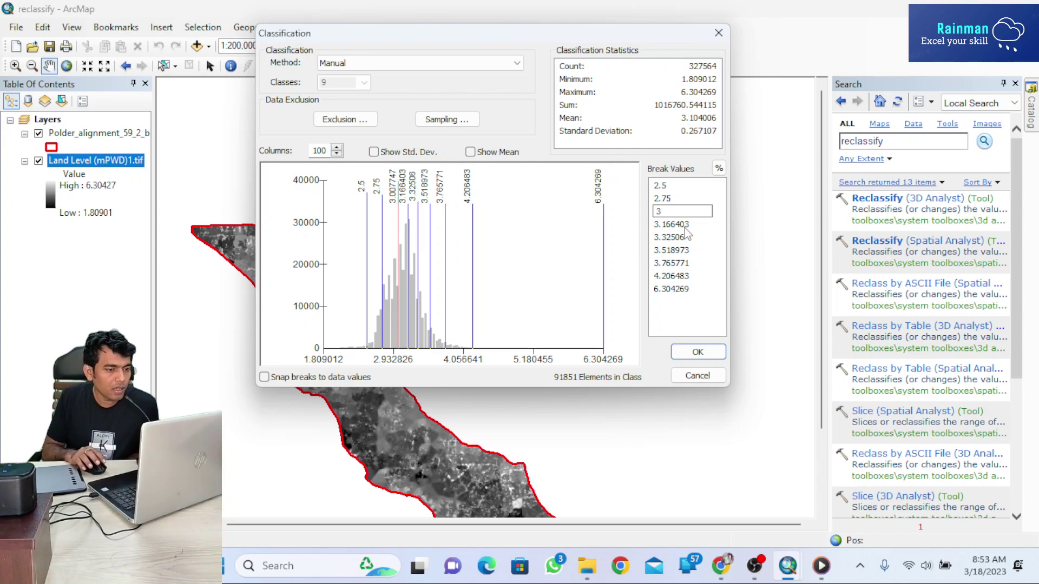
key(Return)
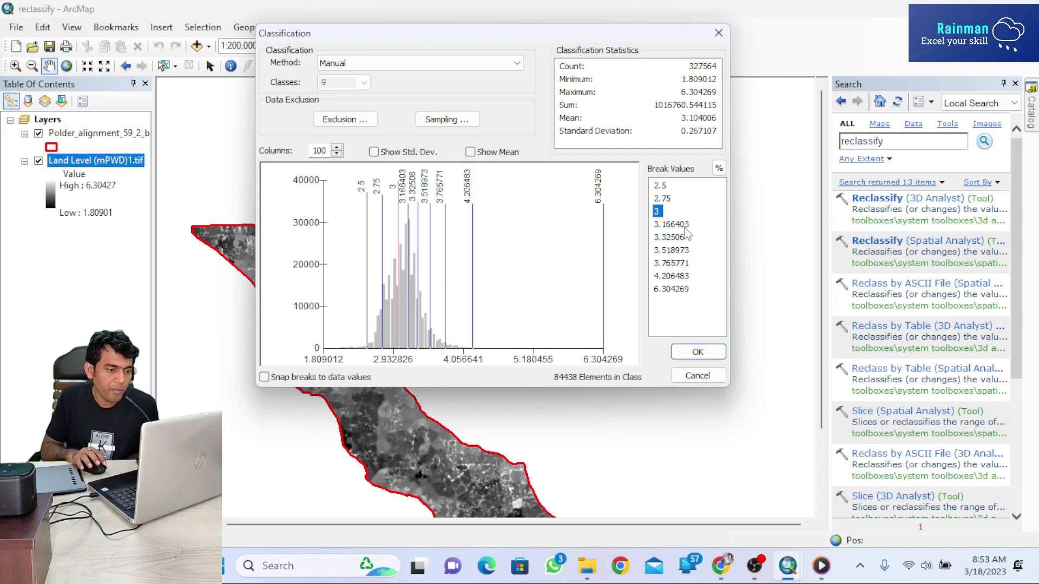
click(685, 225)
click(685, 225)
text(3.25)
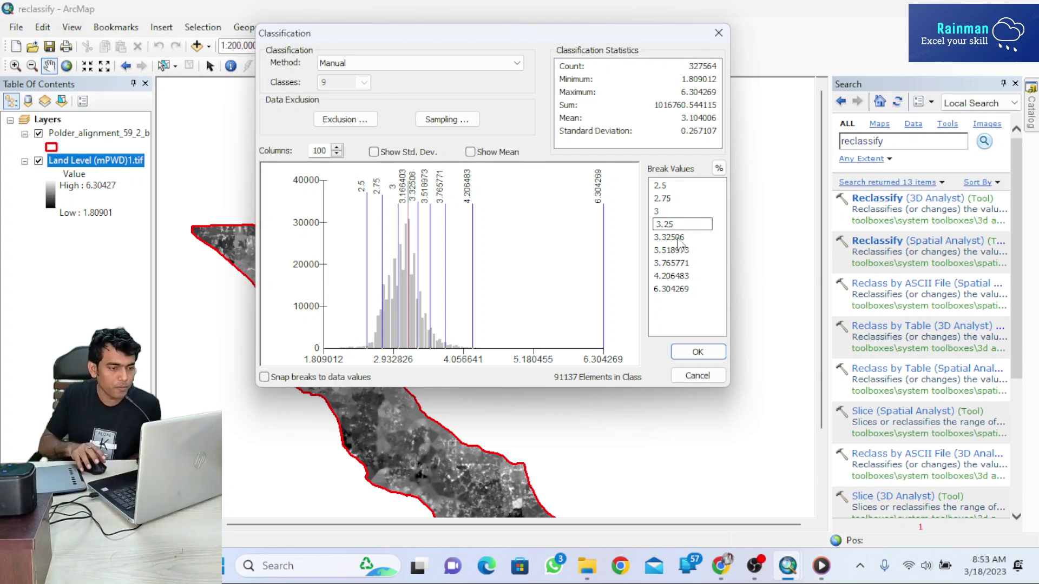
key(Return)
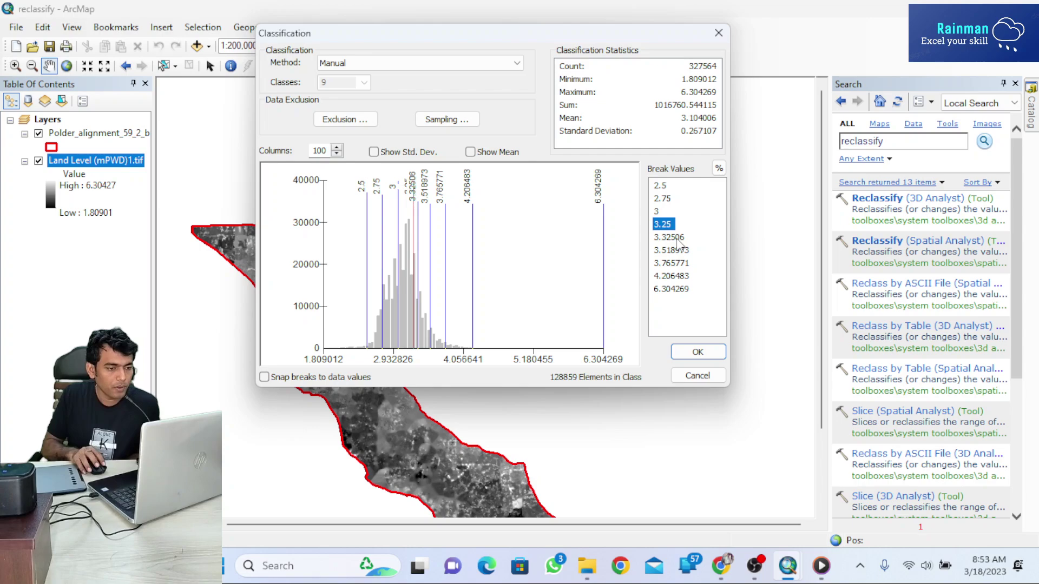
- Set the next breaks to 3.5, 4 and 5, and the top break to 6.5
click(678, 238)
click(677, 238)
text(3.5)
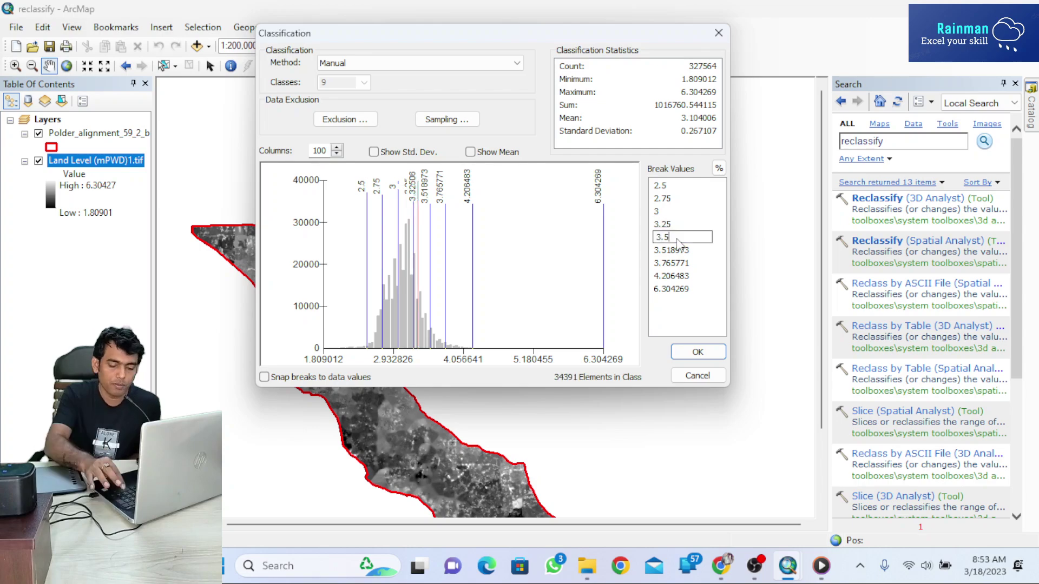
key(Return)
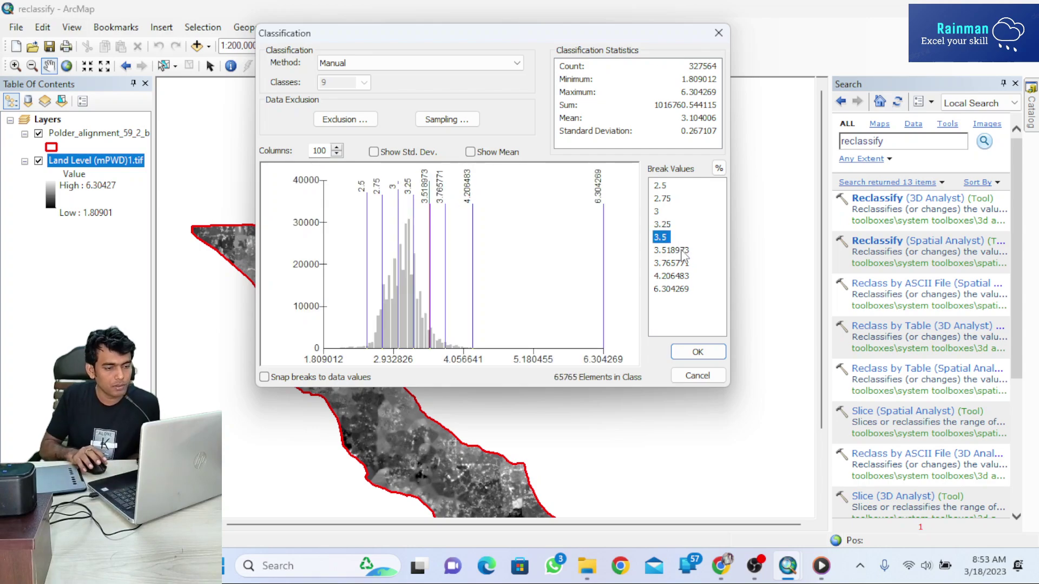
click(683, 251)
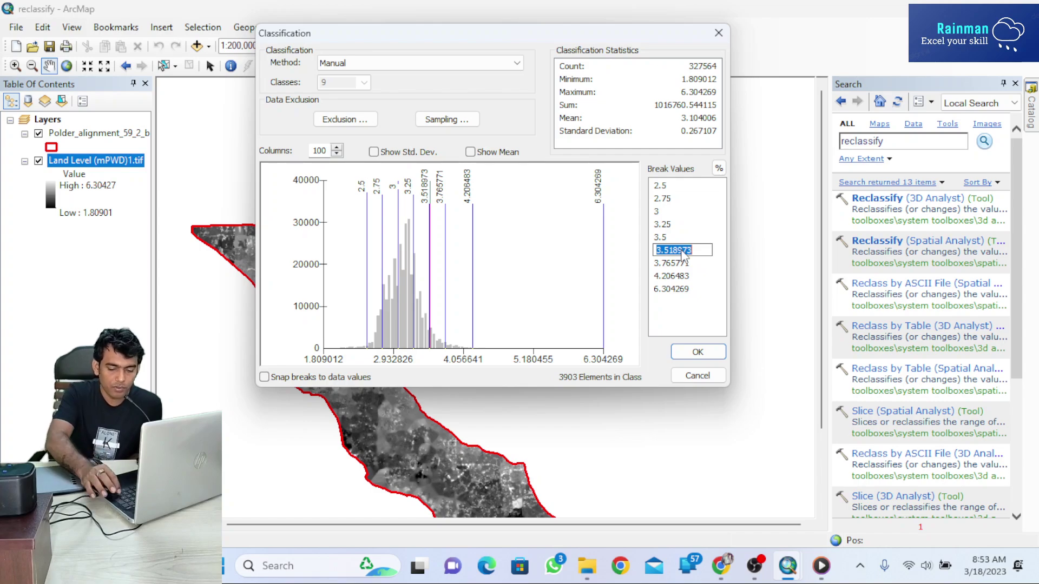
text(3)
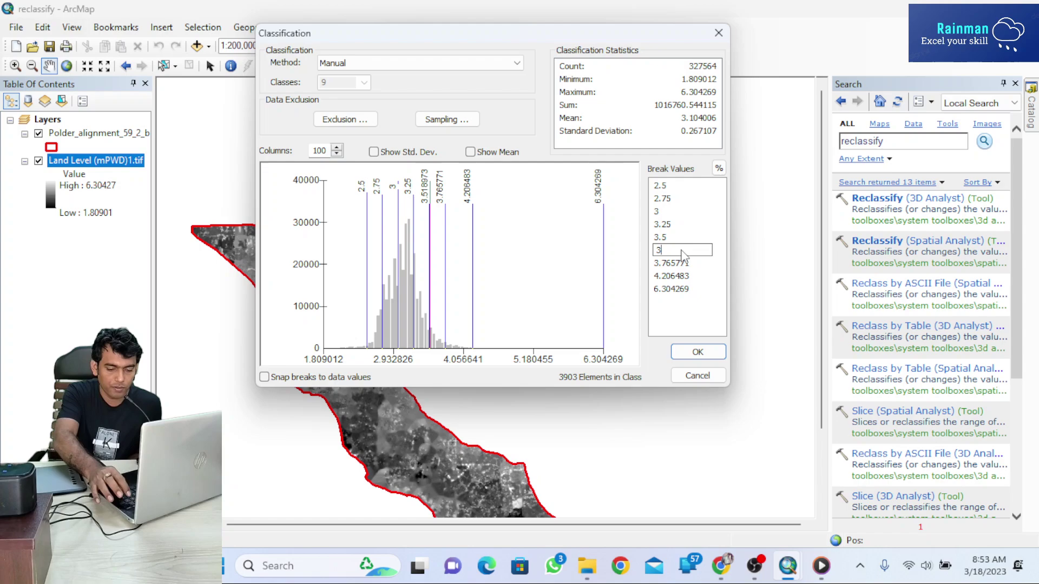
key(BackSpace)
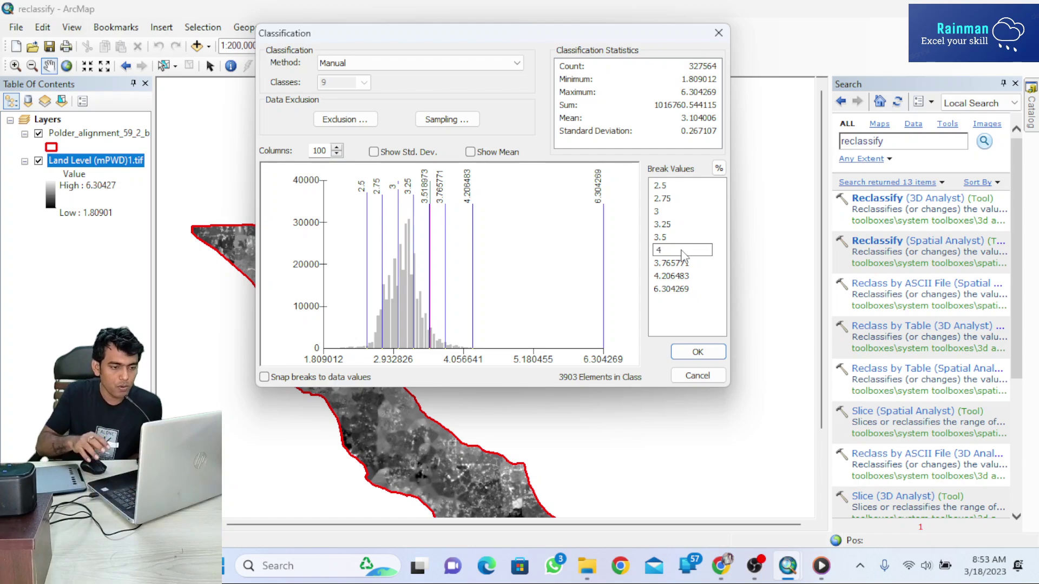
click(670, 265)
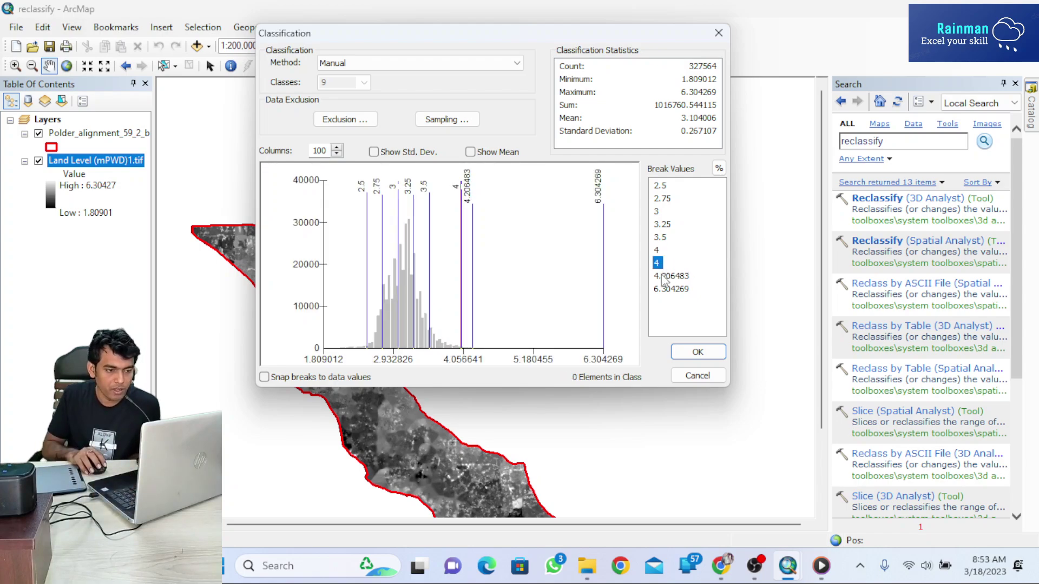
click(664, 275)
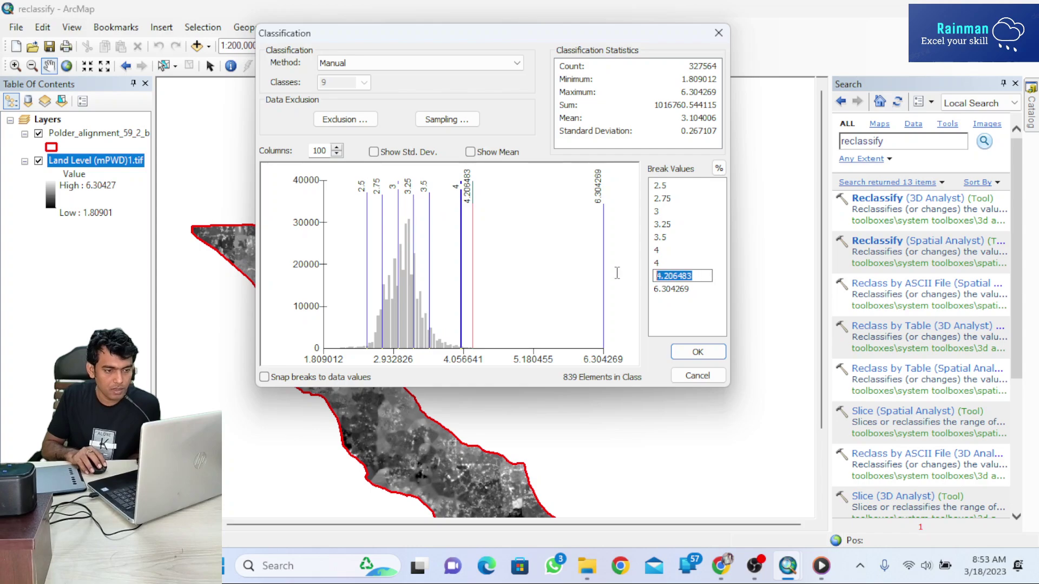
text(5)
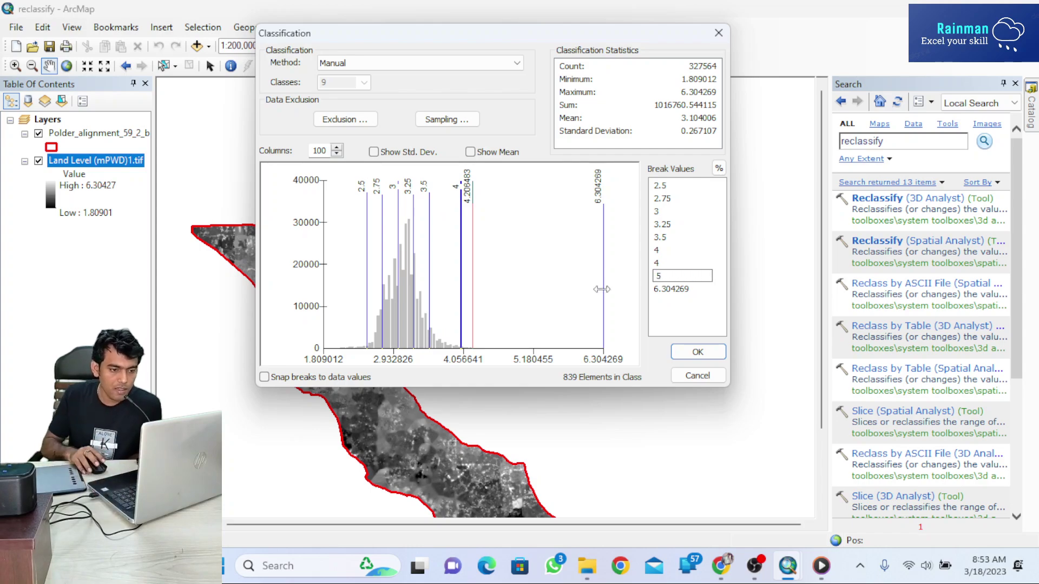
click(682, 289)
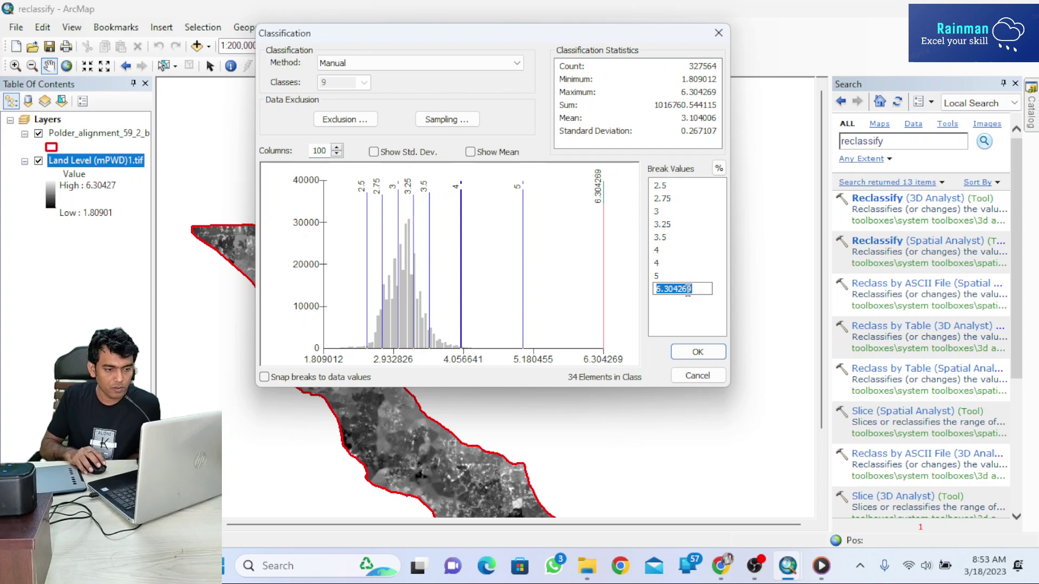
text(6.5)
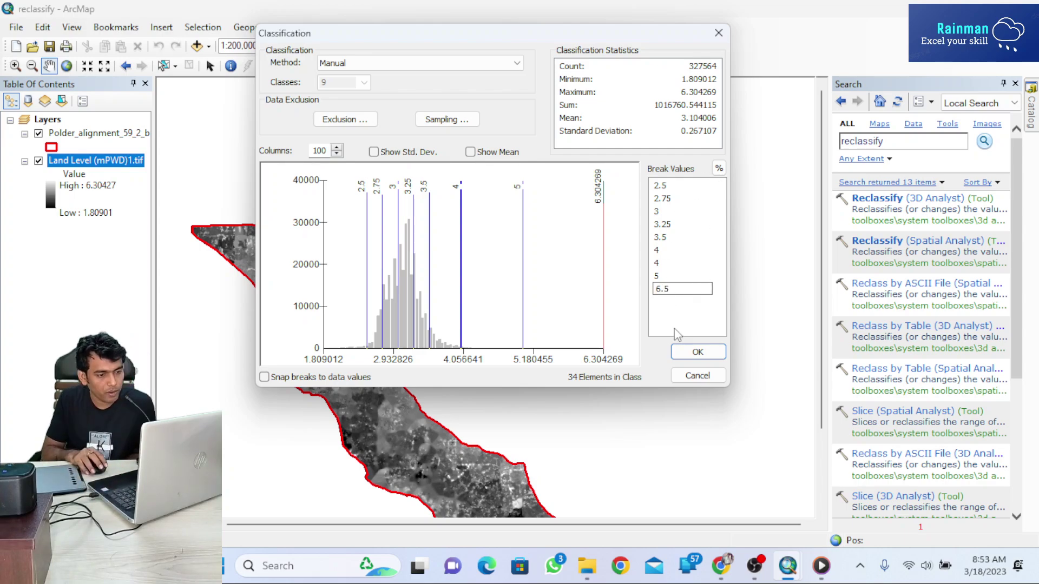
click(701, 351)
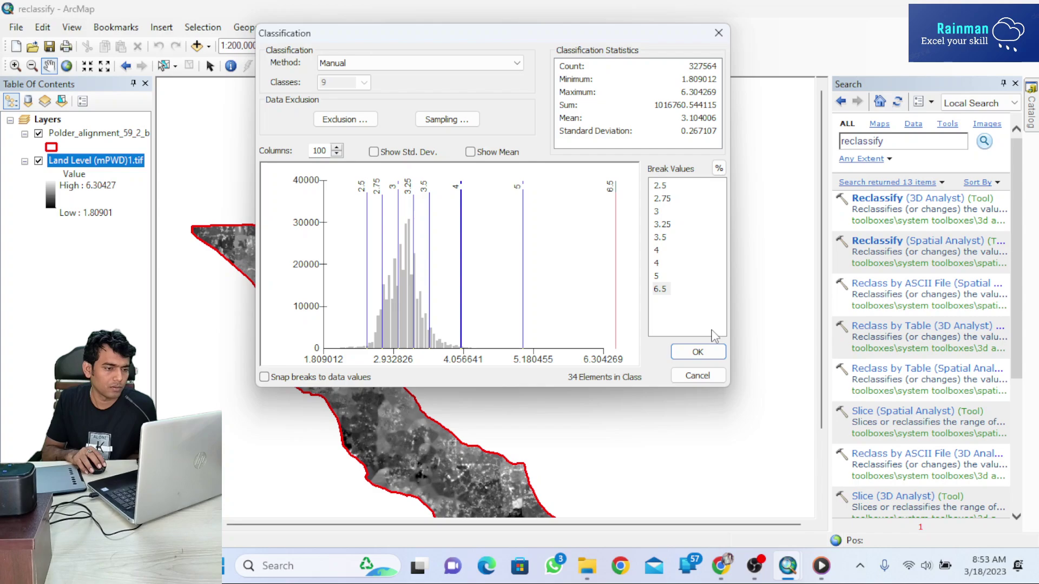
- Correct the duplicate 4 break to 4.5 and apply the manual breaks to the table
click(661, 264)
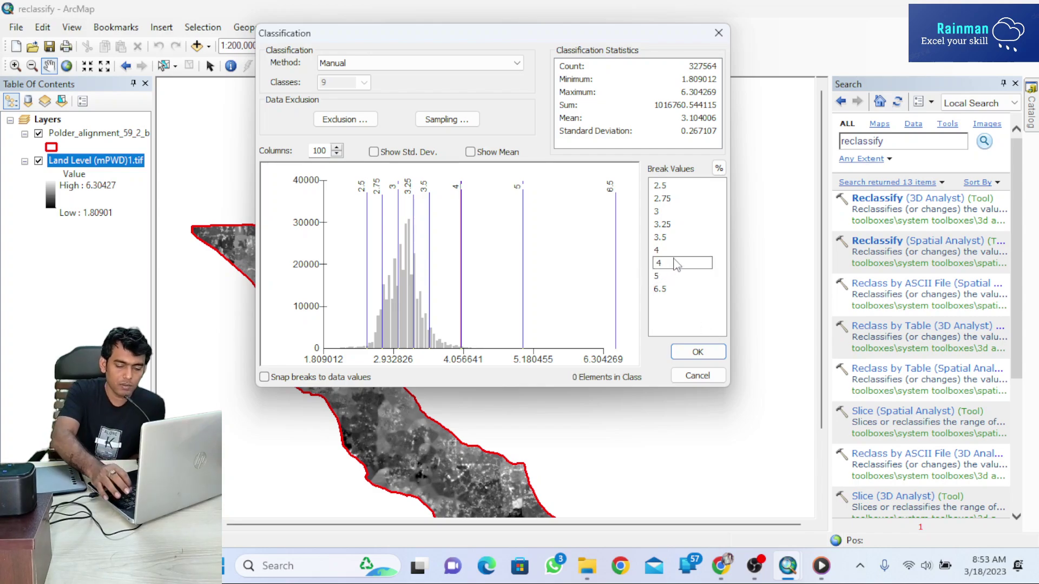
text(.5)
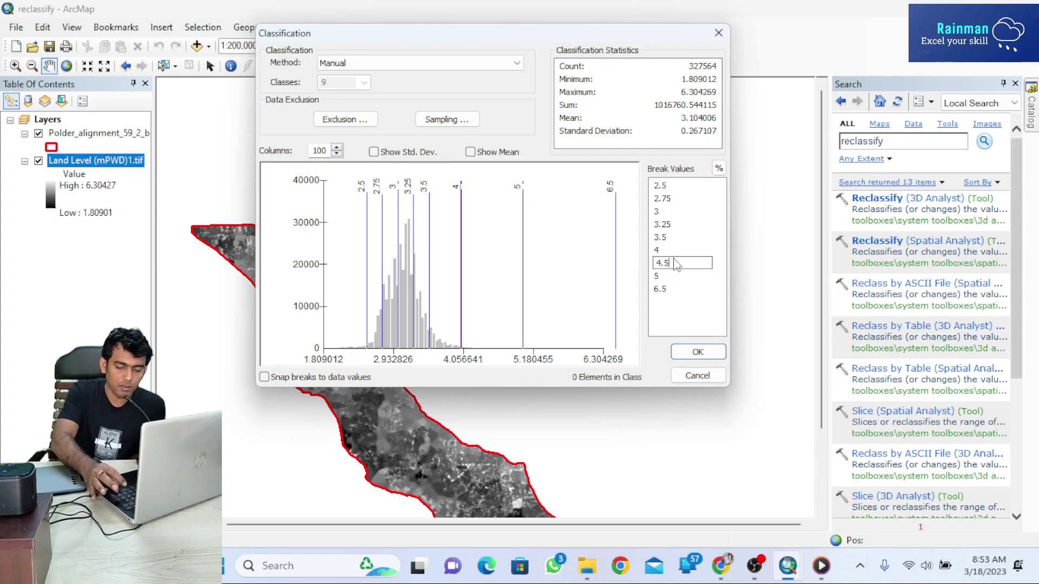
click(706, 355)
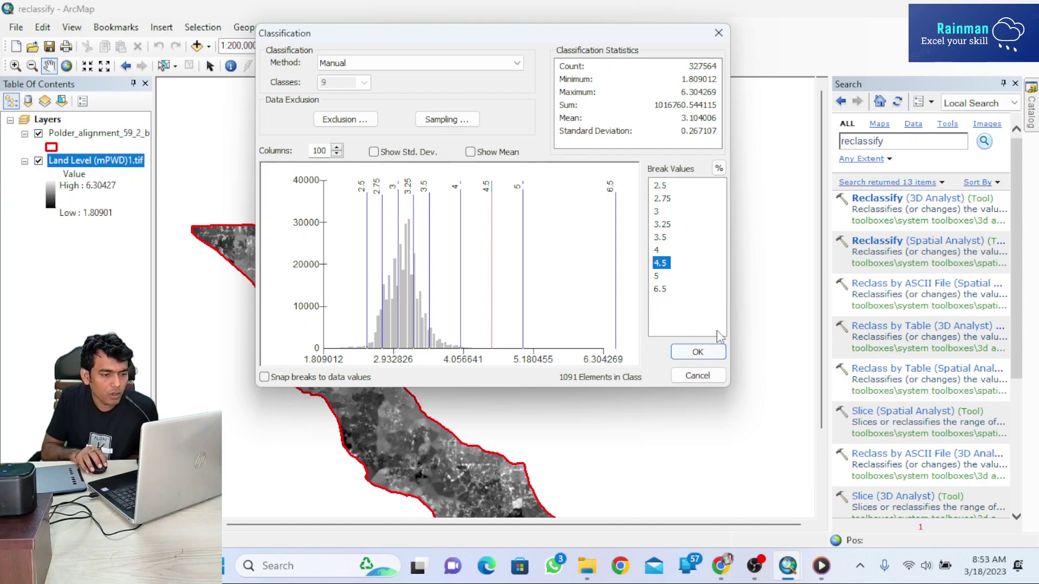
click(697, 352)
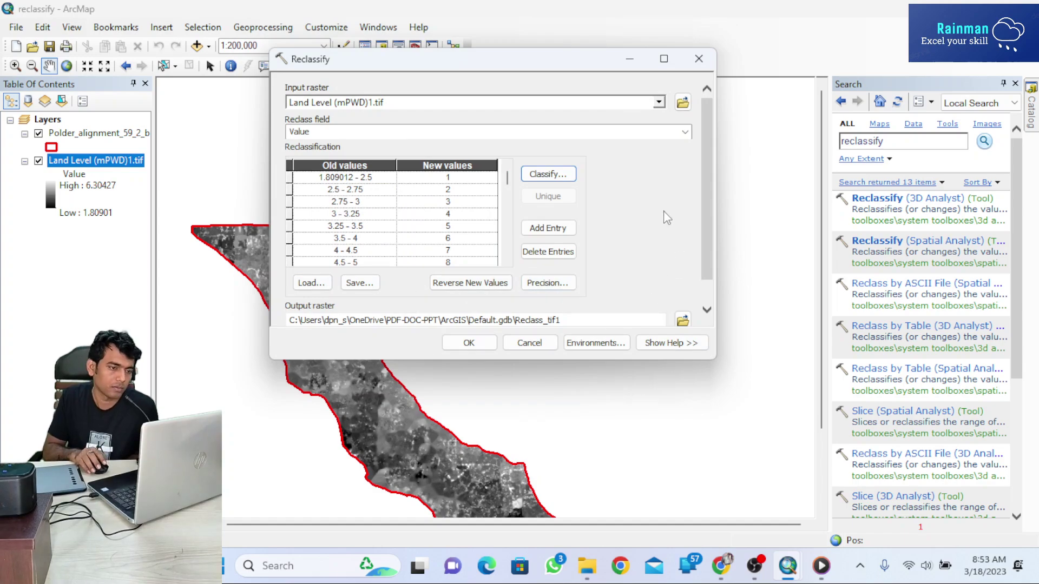
- Confirm the output raster is Reclass_tif1 and run the Reclassify tool
drag(712, 169, 712, 257)
scroll(353, 162, up, 2)
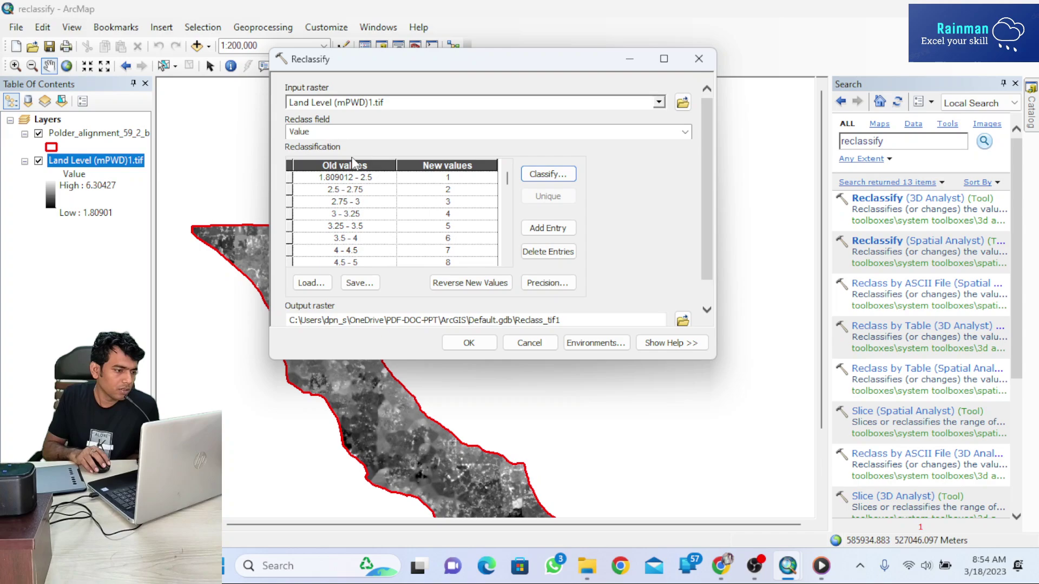
scroll(462, 264, down, 1)
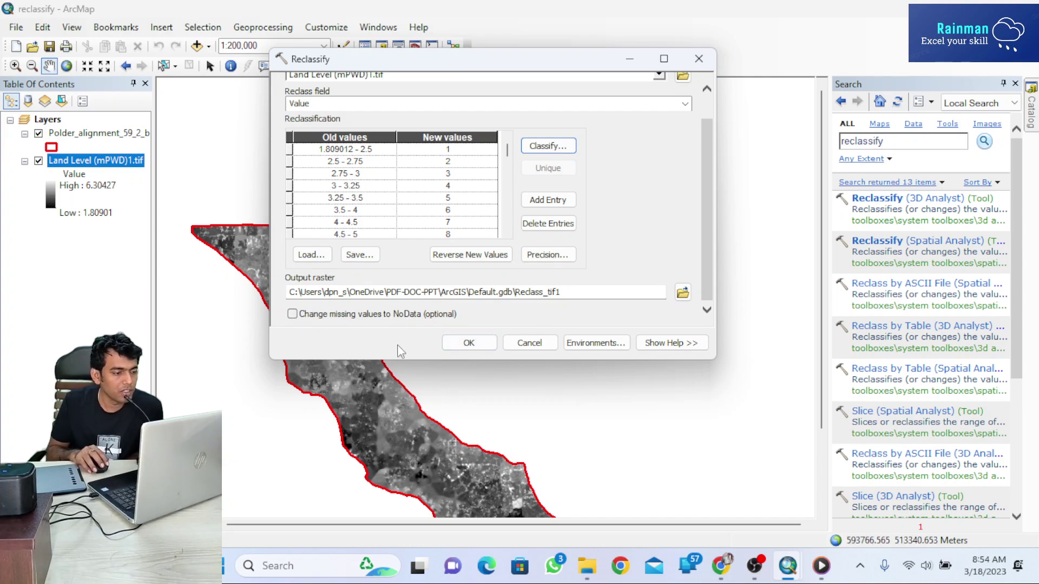
click(478, 346)
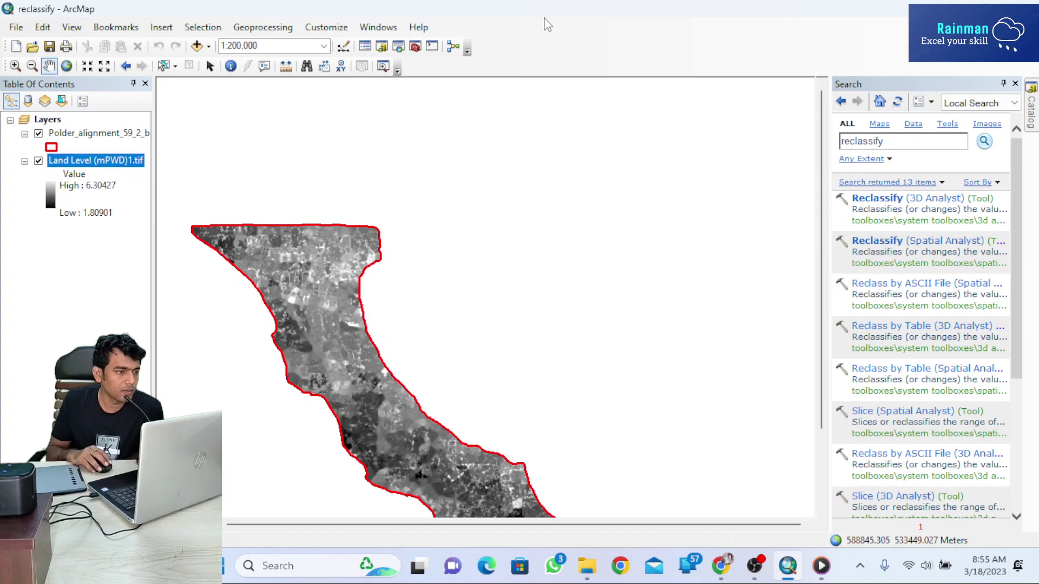
- Browse the Geoprocessing and Windows menus without choosing anything, then zoom out to about 1:300,000
click(283, 29)
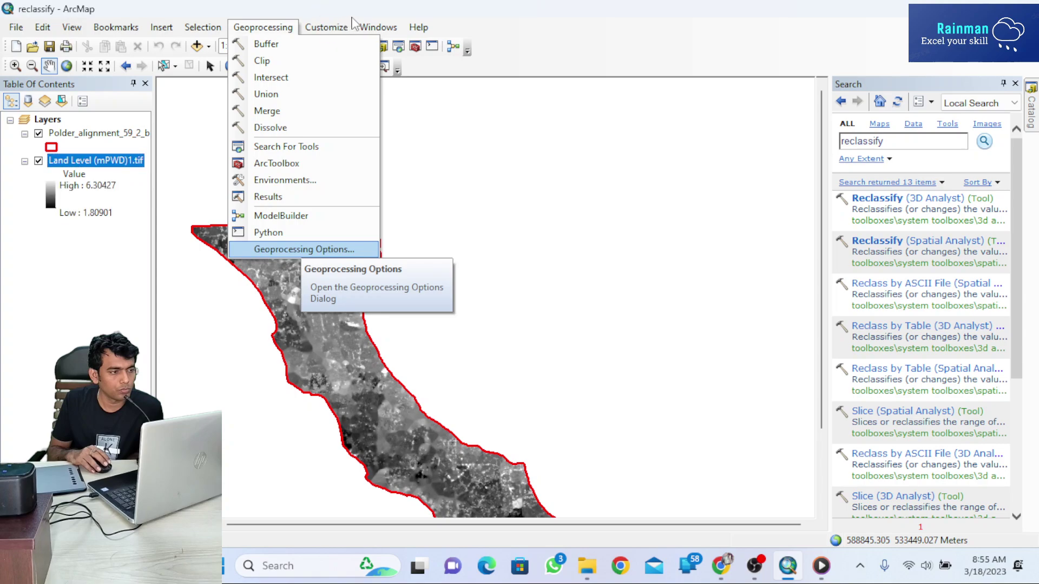
click(379, 27)
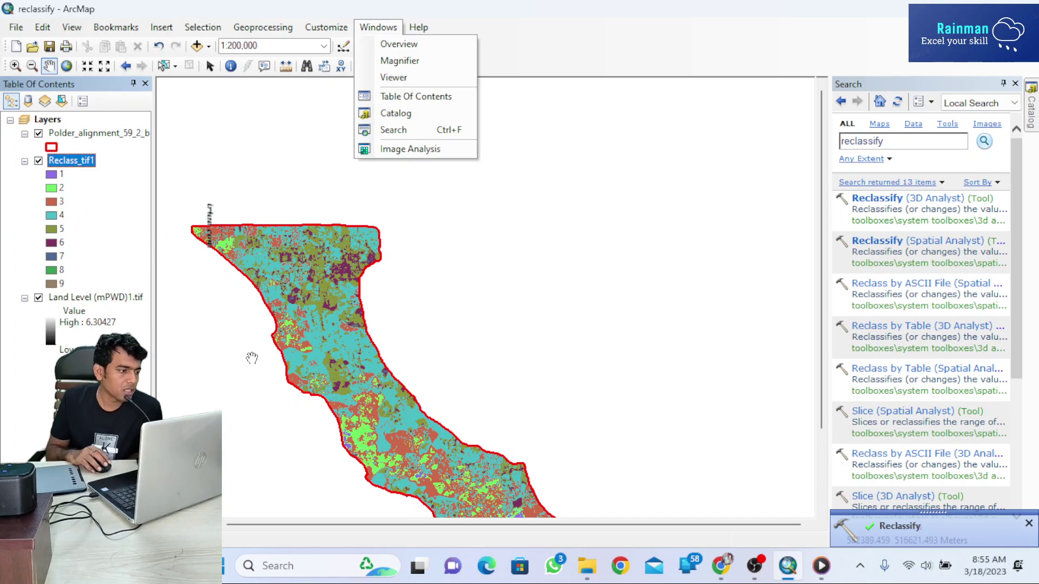
scroll(414, 348, up, 1)
scroll(445, 332, down, 2)
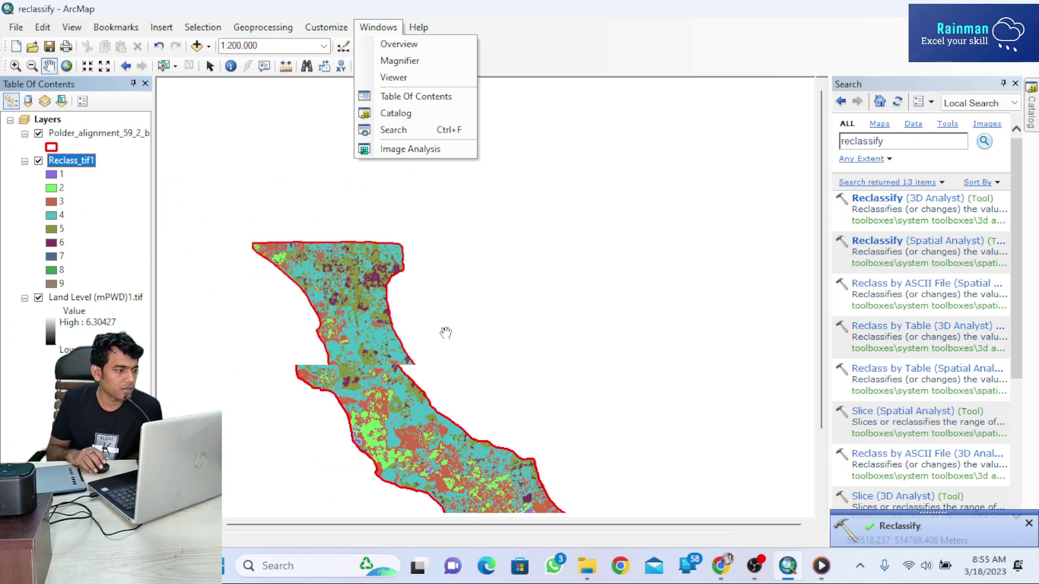
click(571, 34)
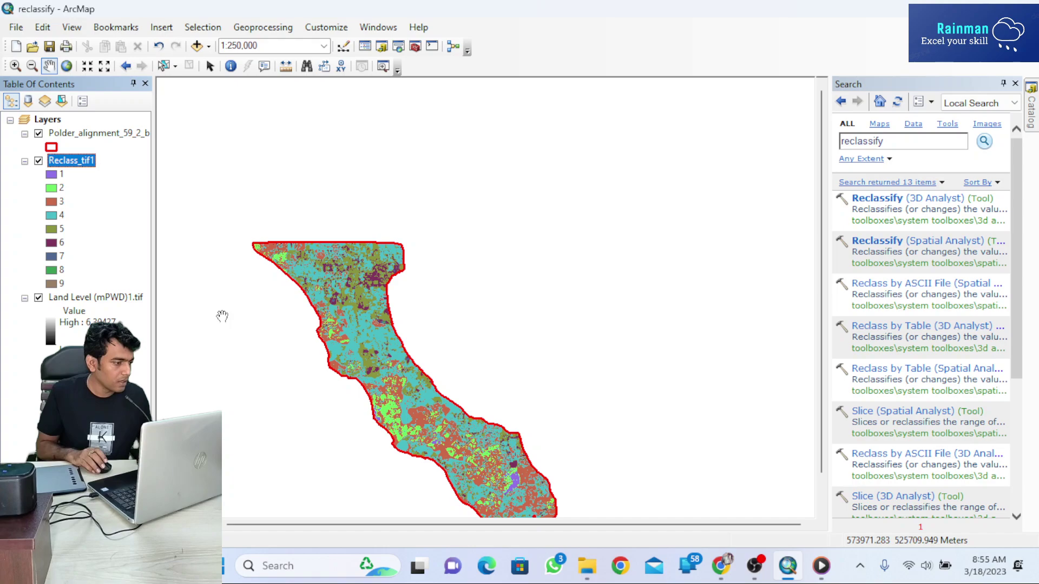
scroll(442, 157, down, 1)
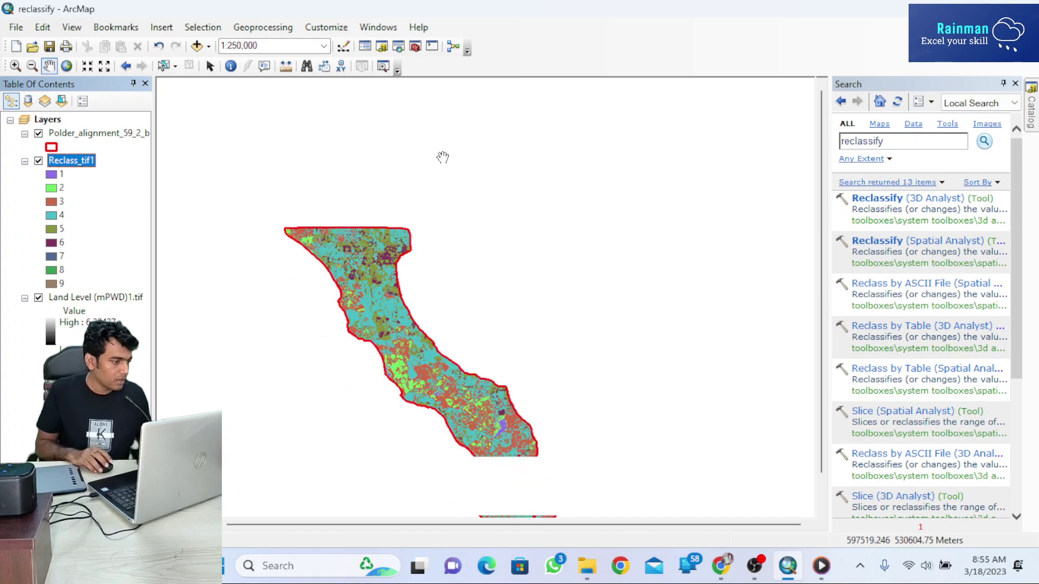
- Check the Reclass_tif1 and Land Level layer menus, then switch off Reclass_tif1 to show the greyscale elevation
right_click(81, 171)
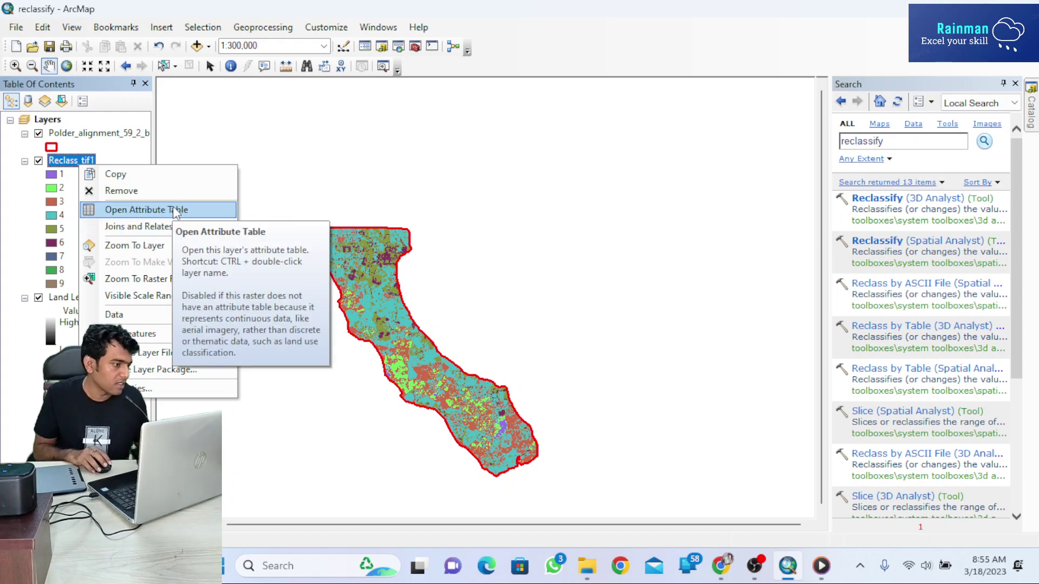
click(69, 297)
click(99, 303)
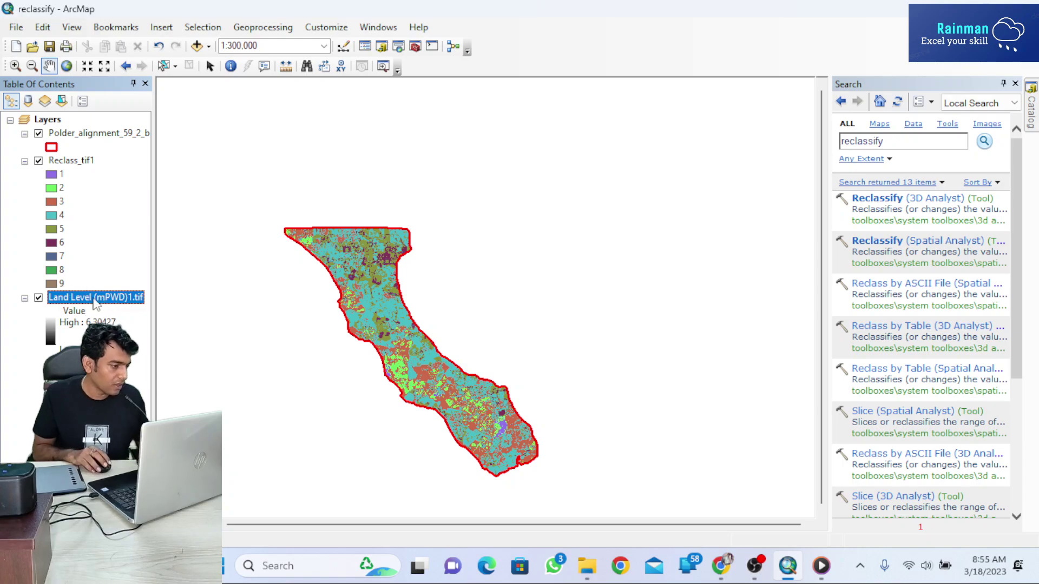
click(105, 303)
right_click(104, 303)
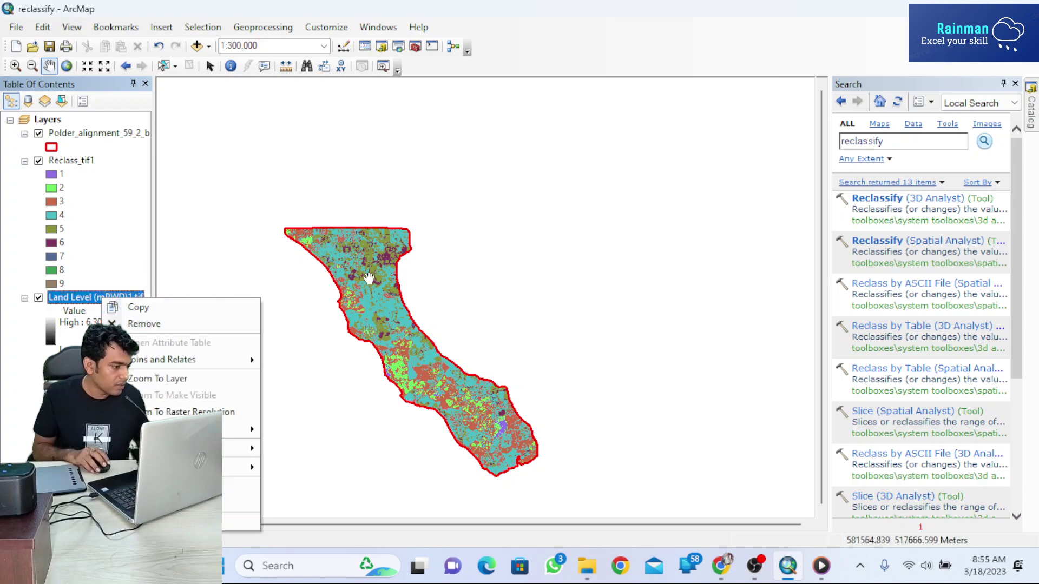
click(38, 161)
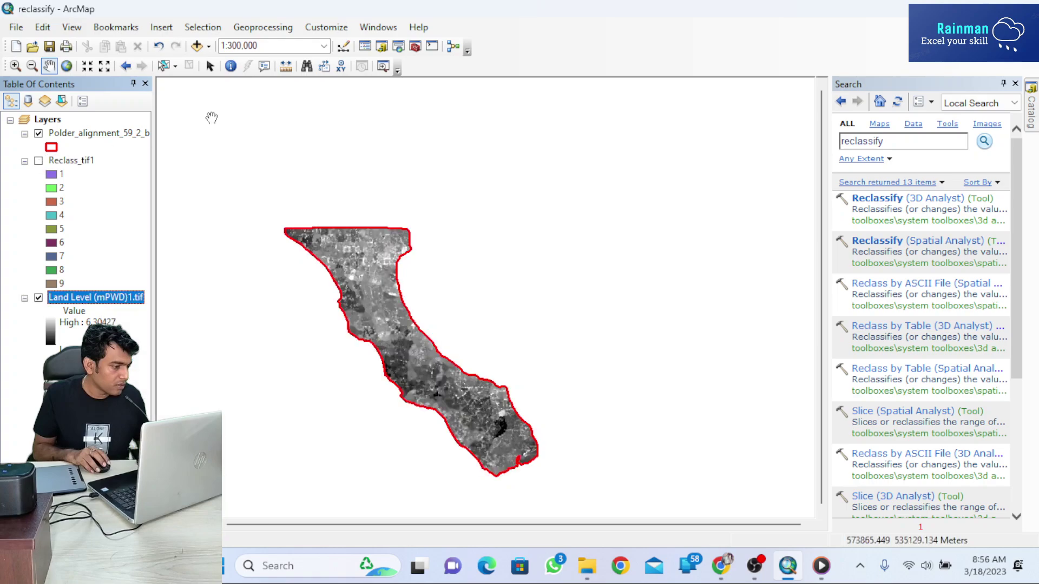
click(231, 66)
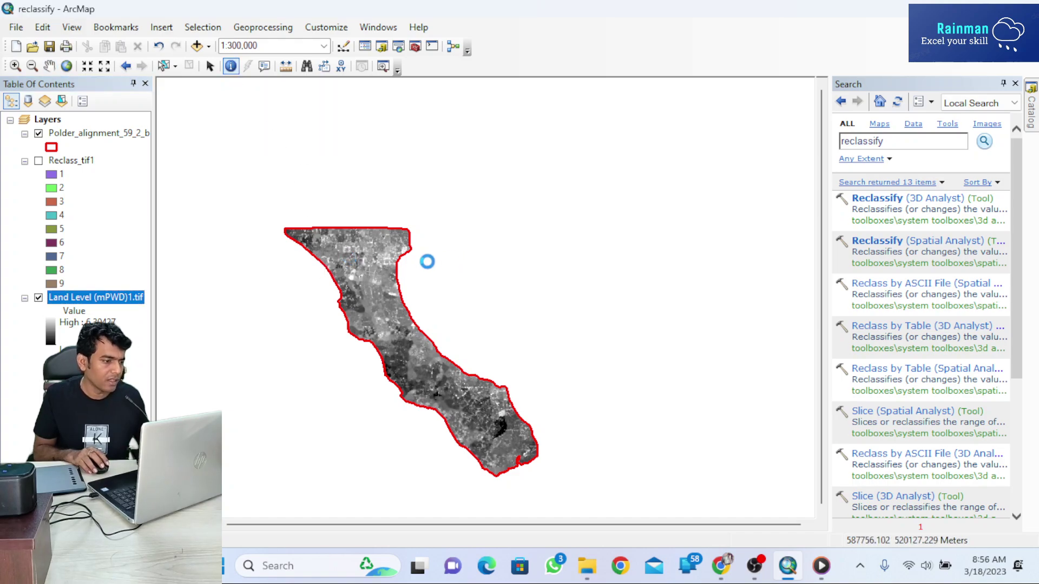
click(386, 261)
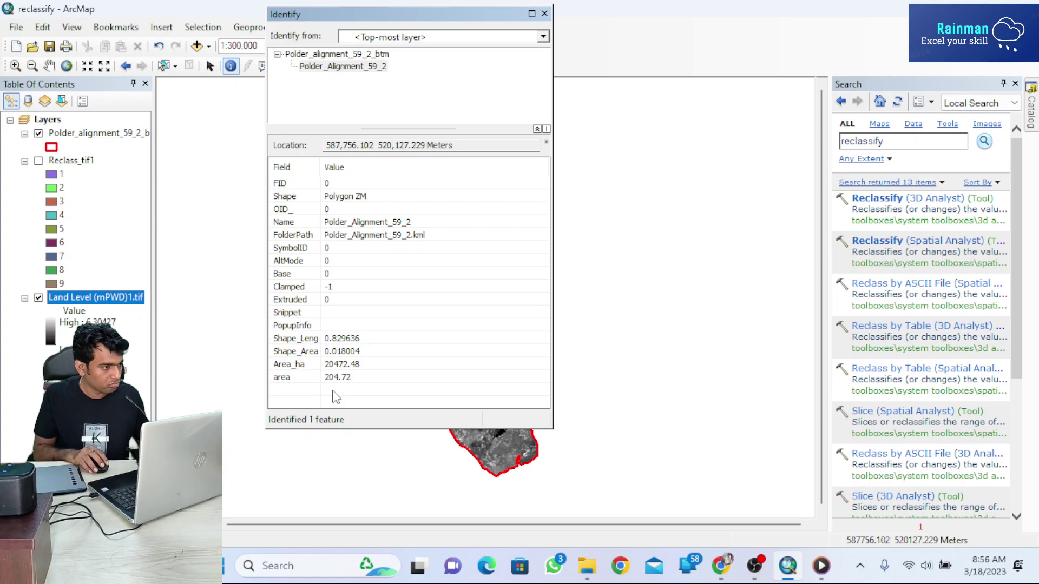
click(543, 37)
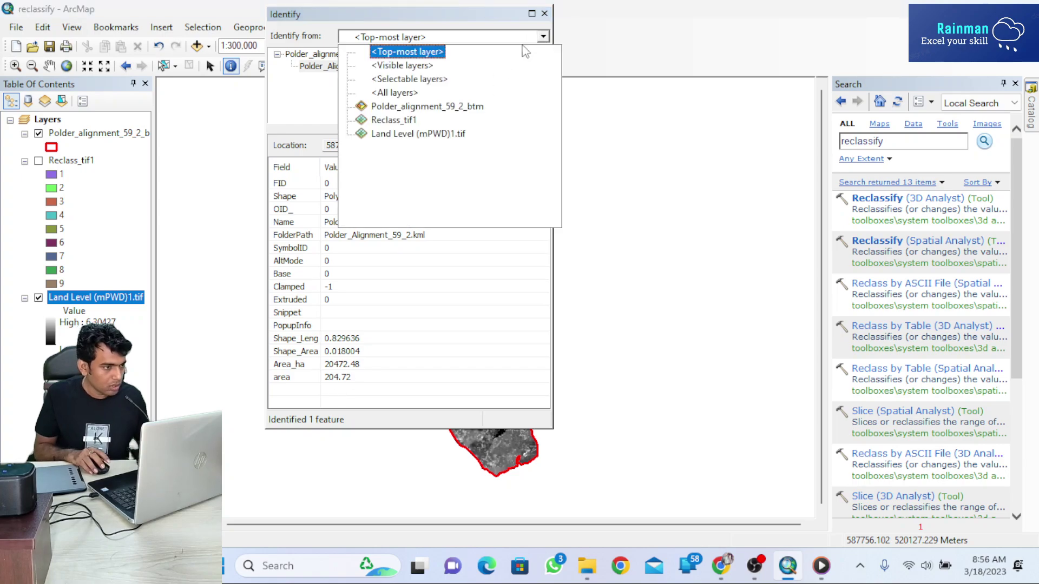
click(445, 134)
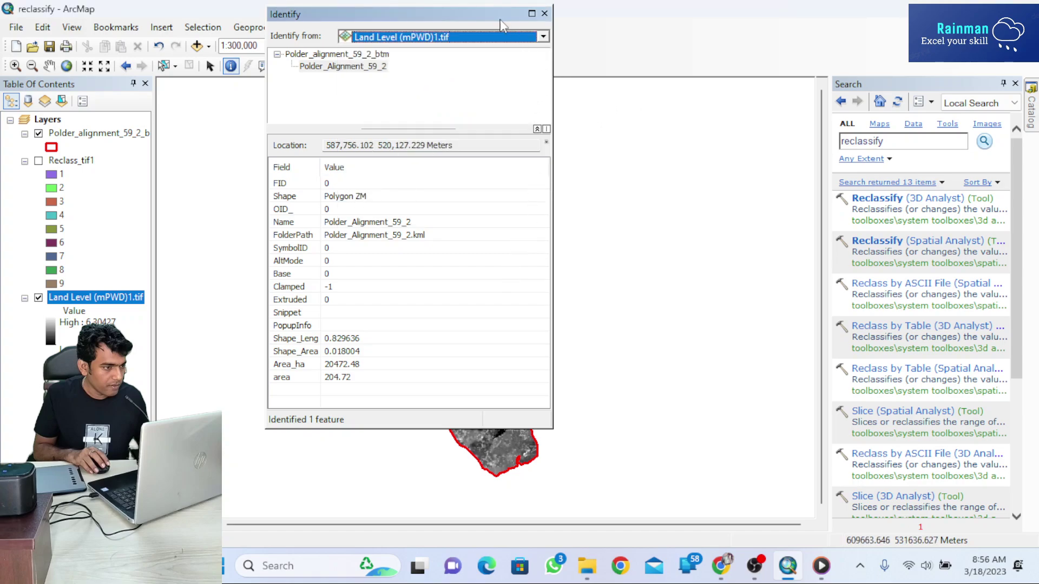
drag(485, 19, 760, 25)
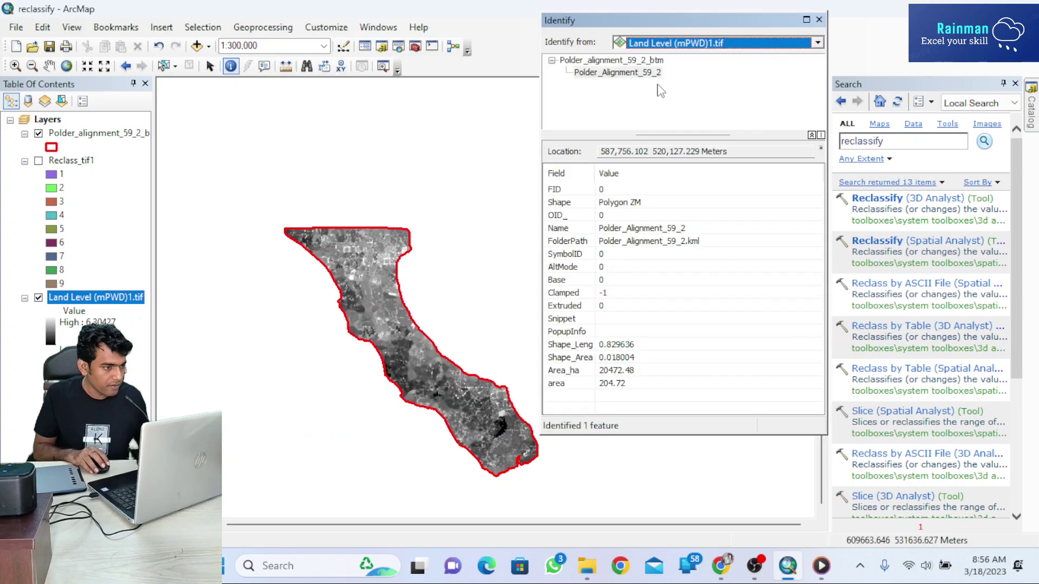
click(363, 247)
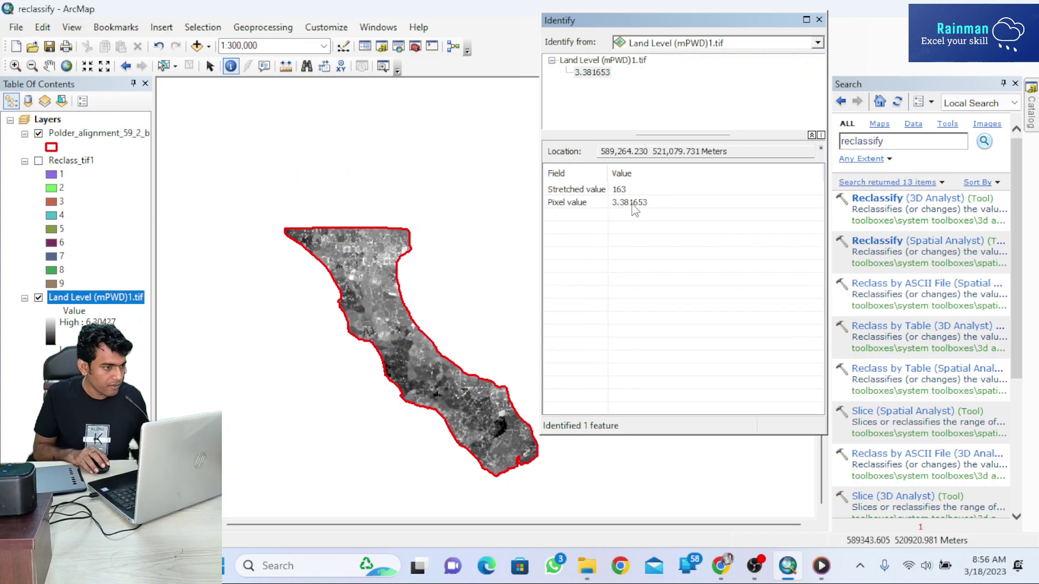
click(465, 406)
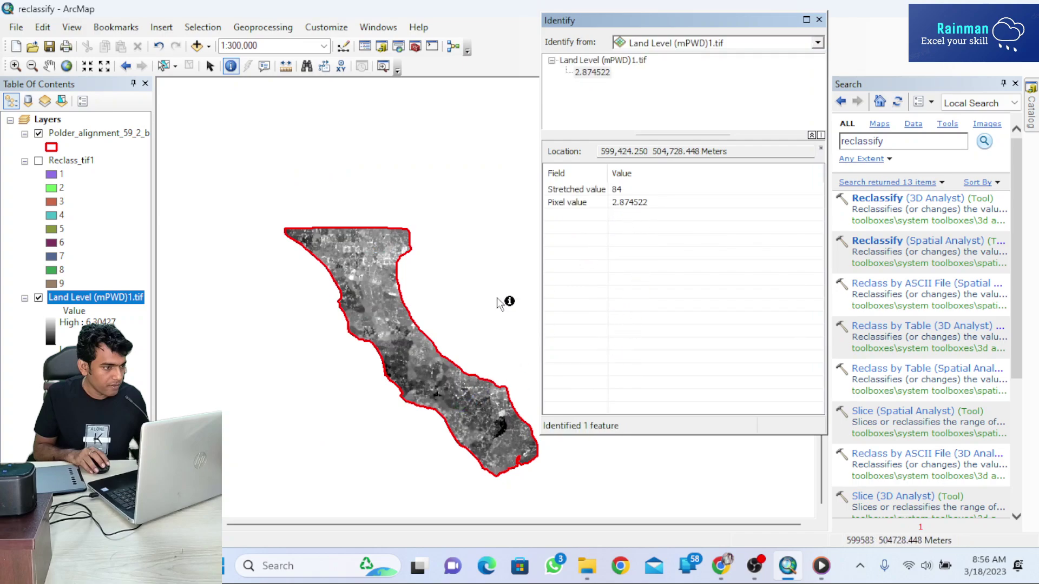
click(409, 337)
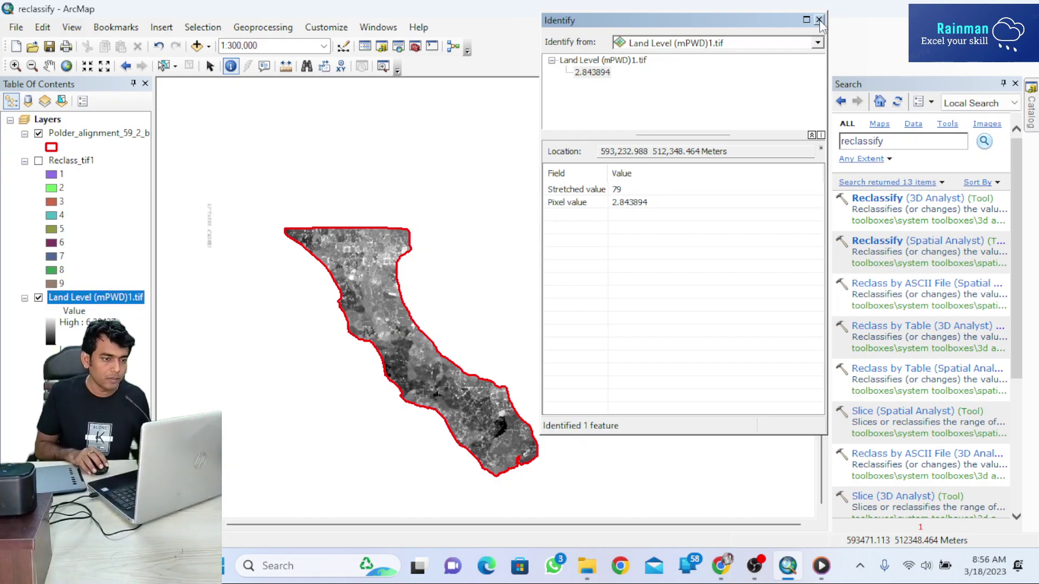
click(819, 20)
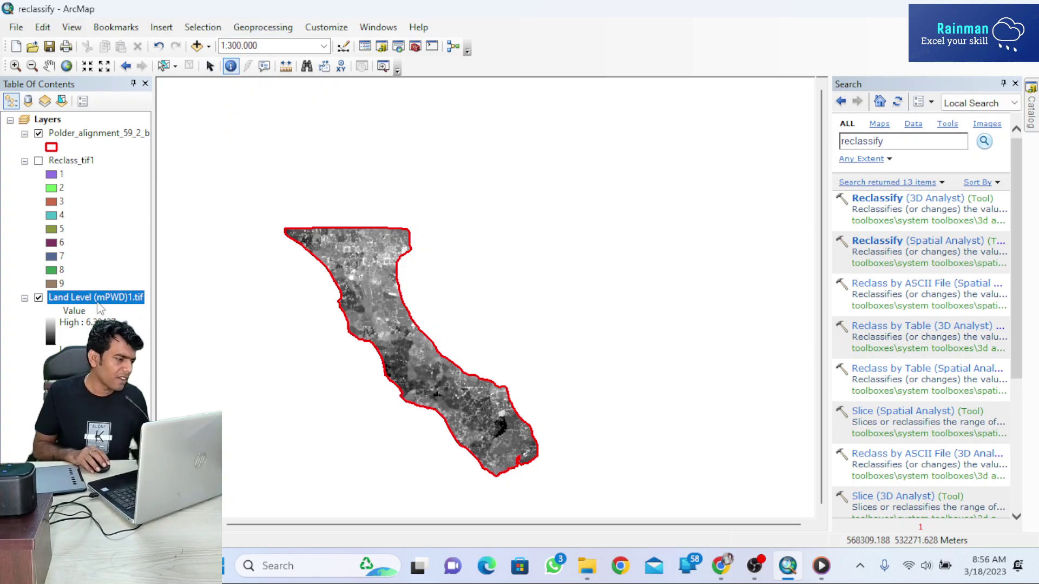
right_click(77, 160)
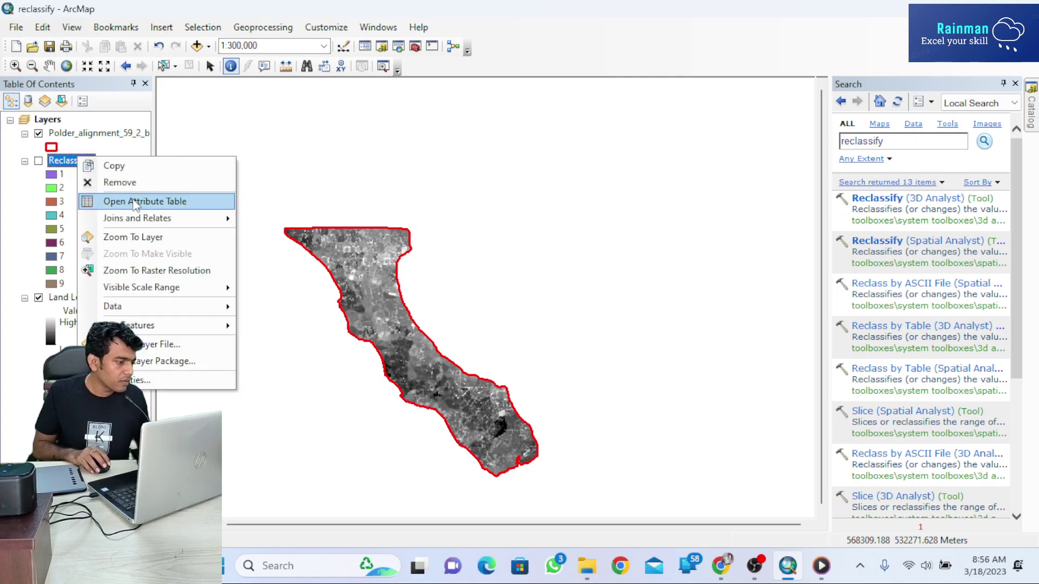
click(135, 202)
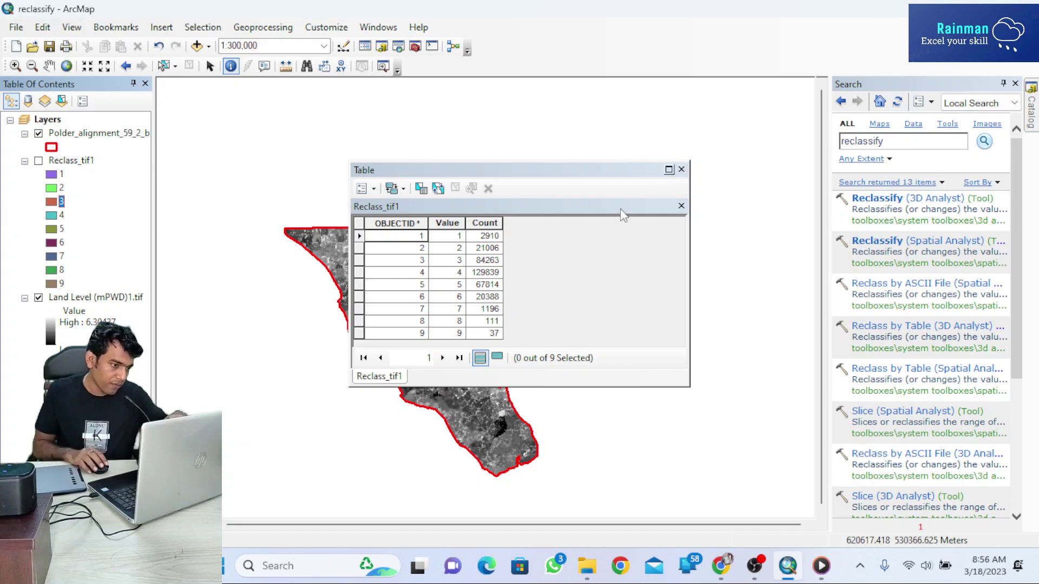
click(681, 169)
right_click(105, 297)
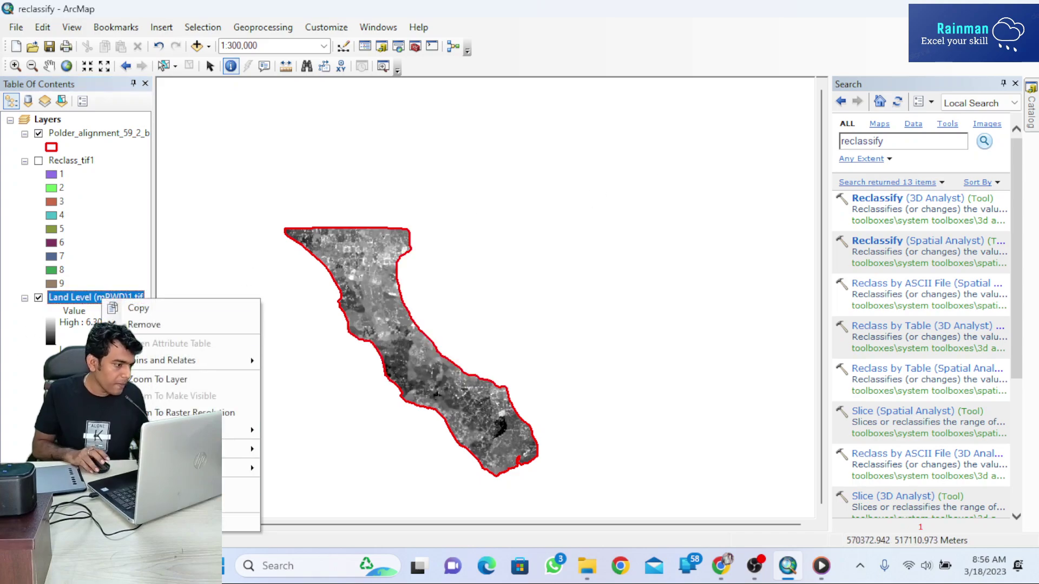
click(157, 465)
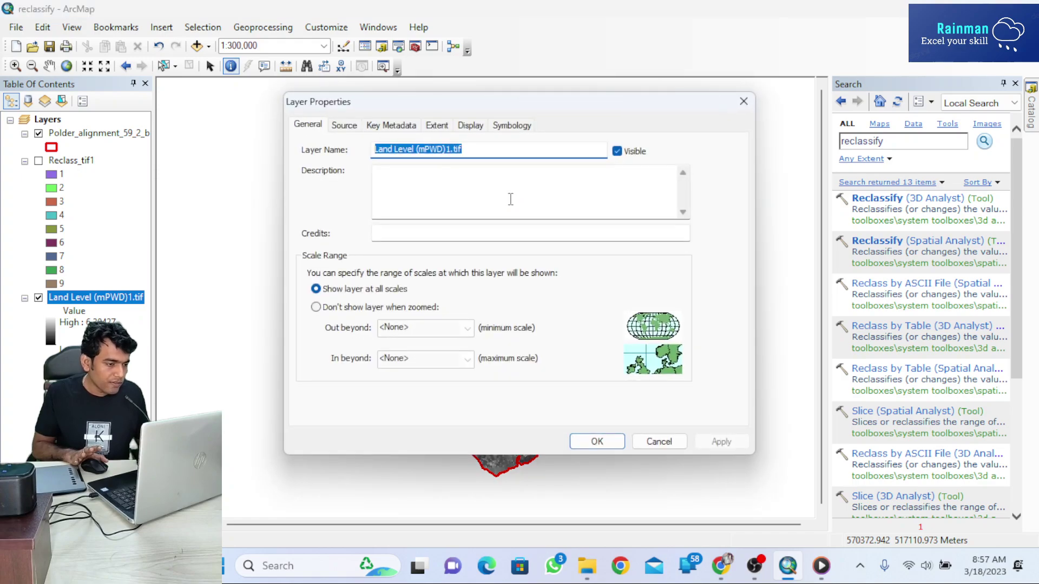
click(344, 125)
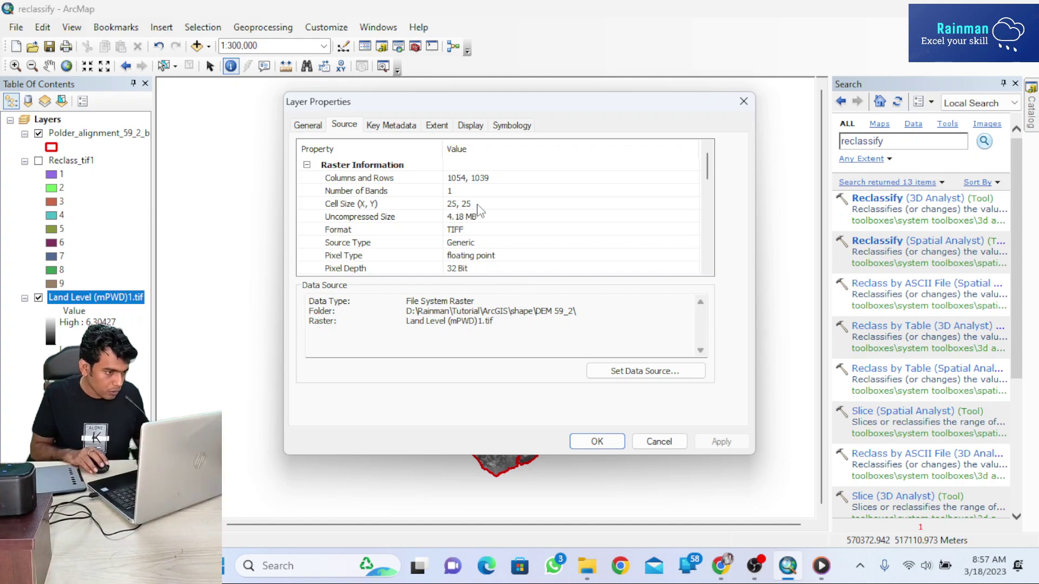
click(743, 102)
right_click(75, 169)
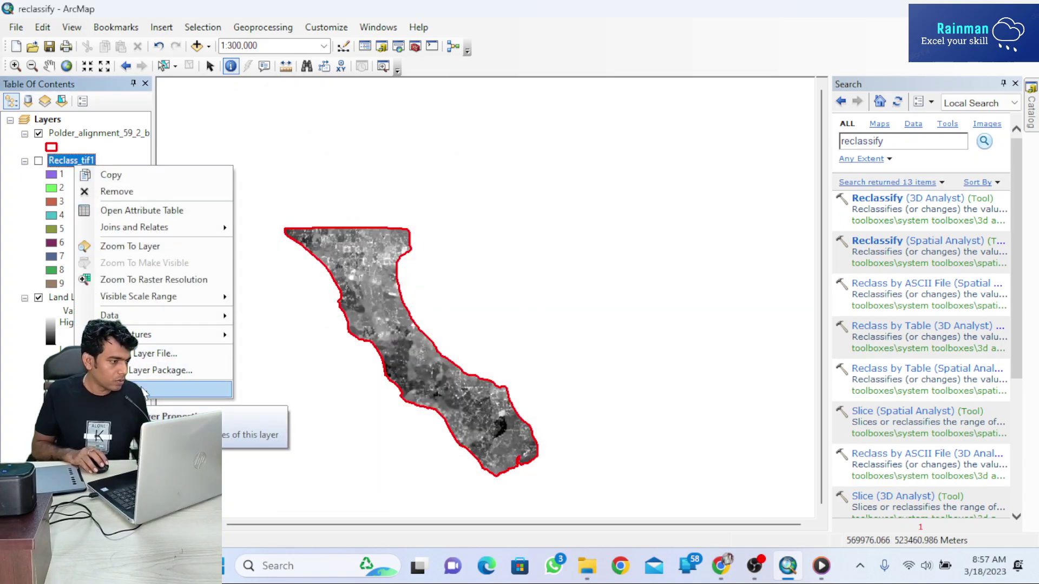
- Review Reclass_tif1's nine class counts (2910 down to 37), close the table and Identify, and show the layer
click(146, 210)
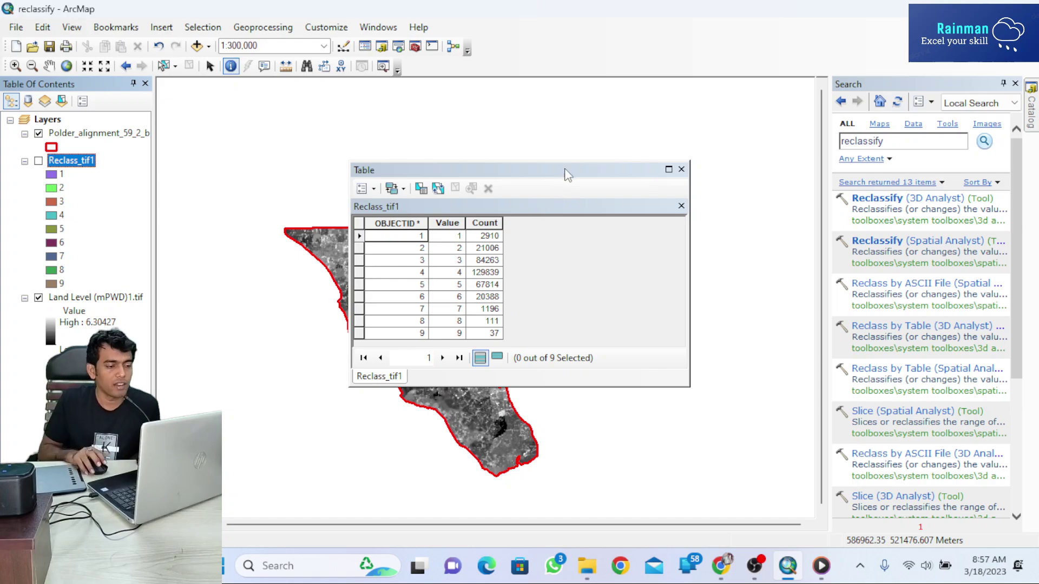
click(681, 170)
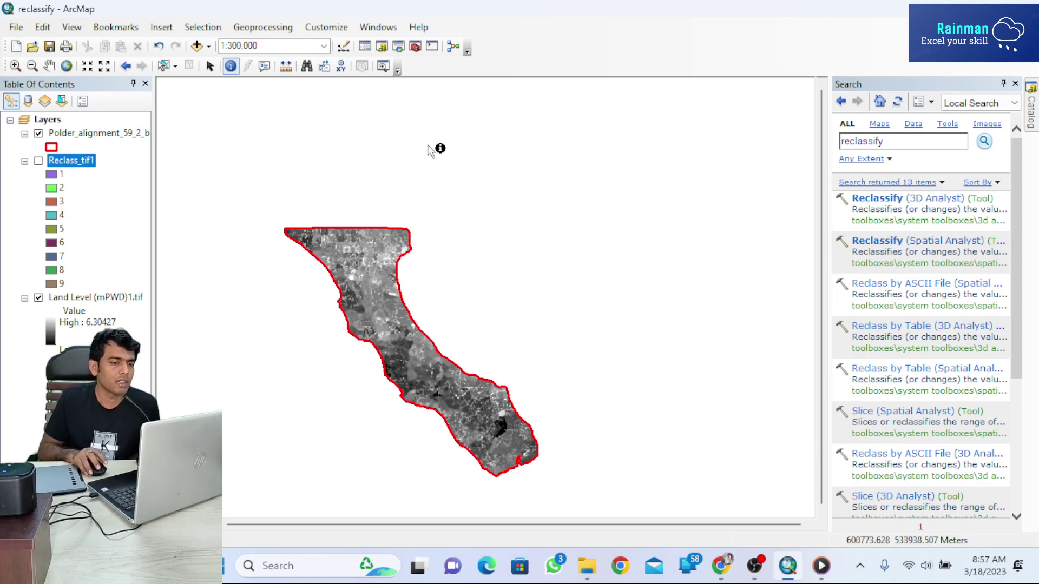
click(819, 20)
click(38, 161)
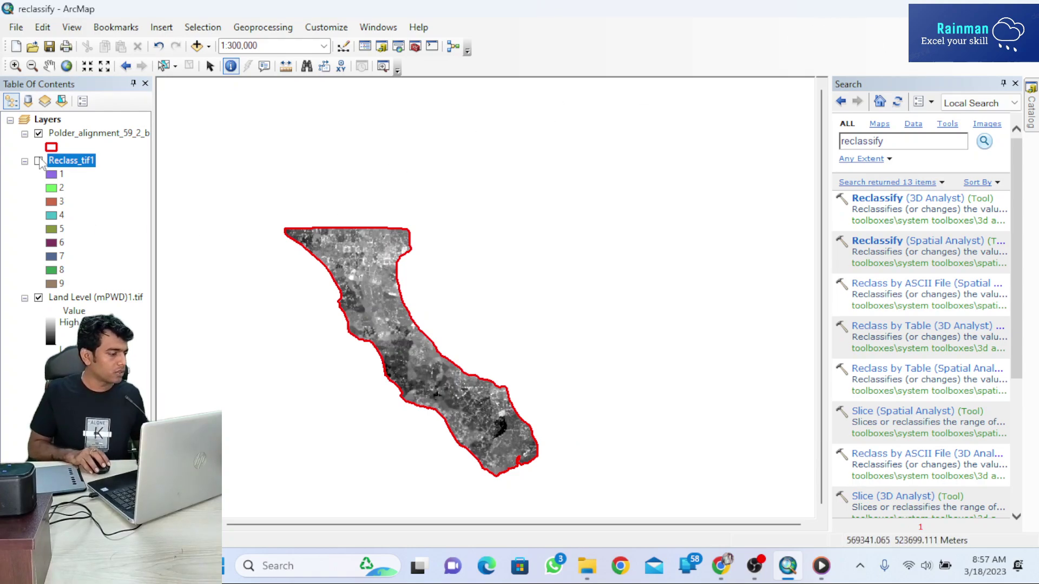